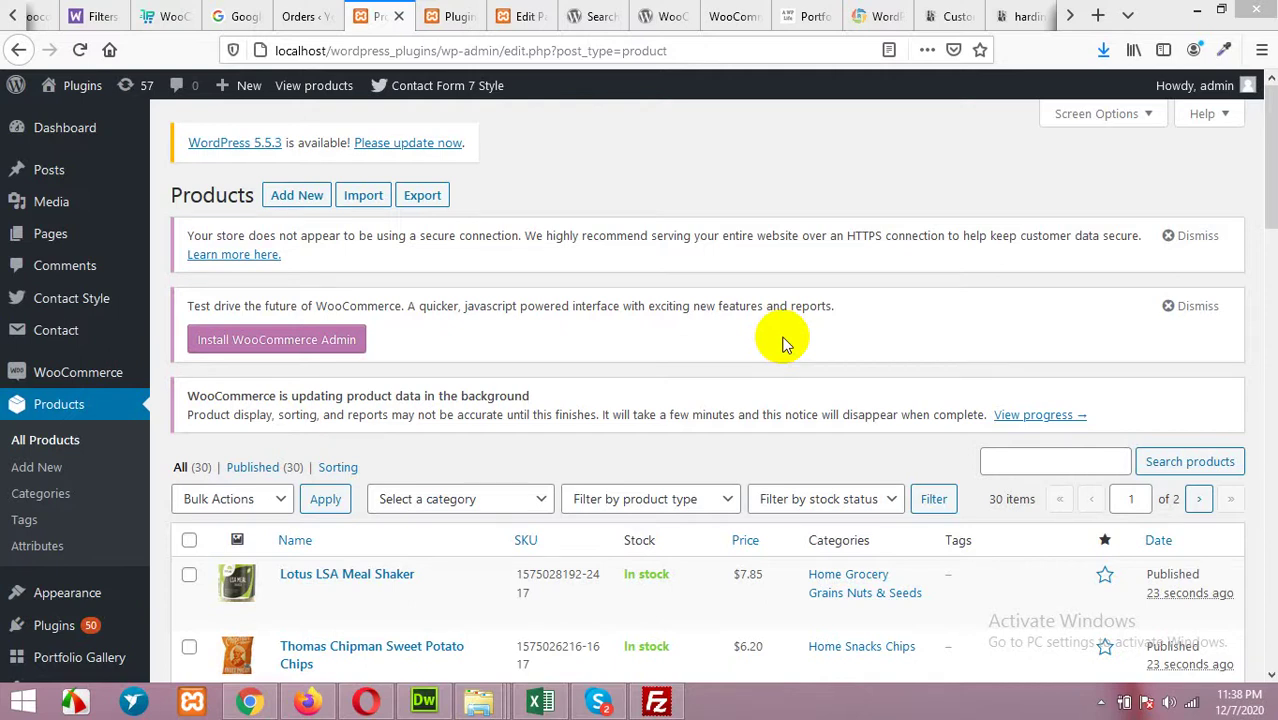
- Examine the local homepage, the WooCommerce Product Carousel, Slider & Grid Ultimate plugin page and the grid themes in its live demo
{"action": "left_click", "coordinate": [450, 16]}
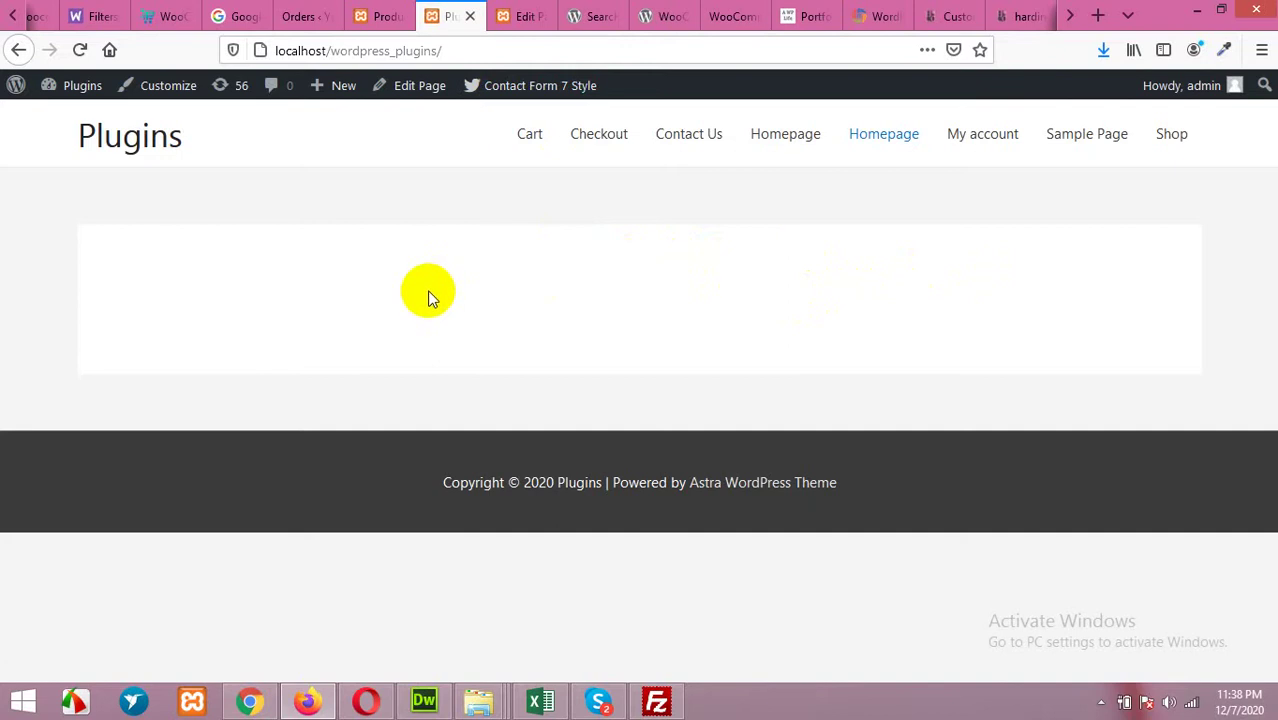
{"action": "left_click", "coordinate": [662, 16]}
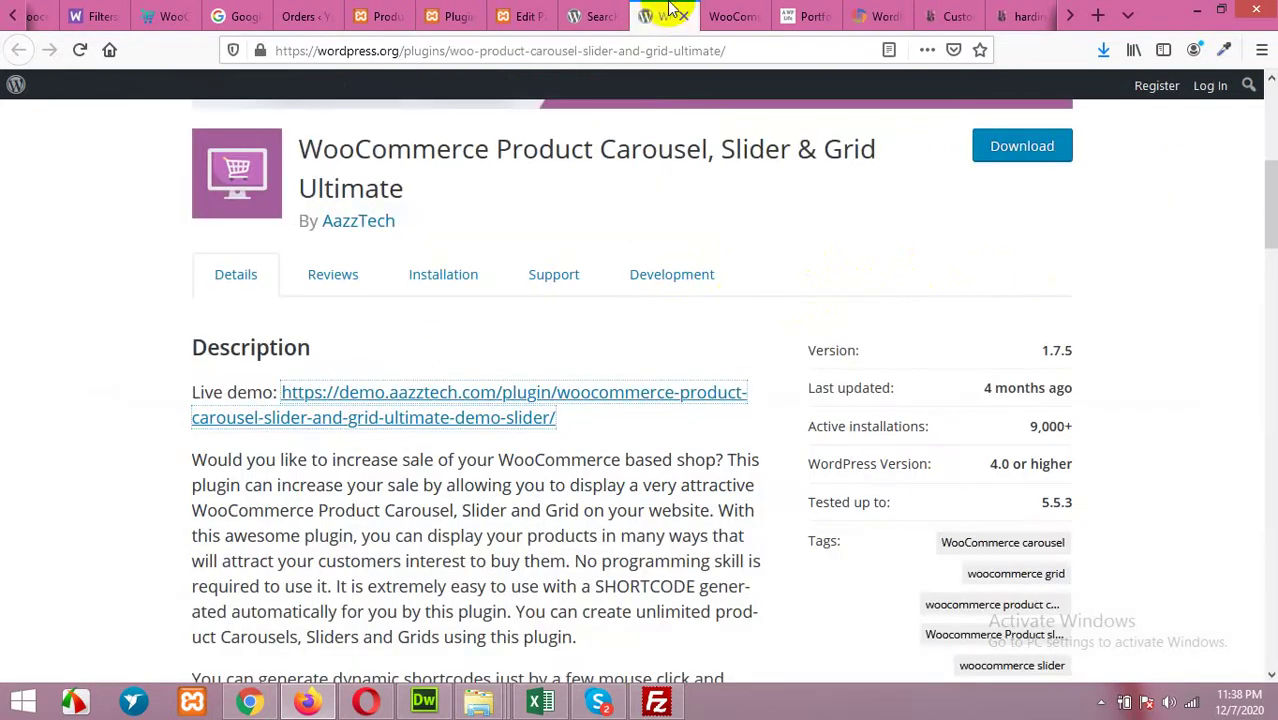
{"action": "left_click", "coordinate": [727, 10]}
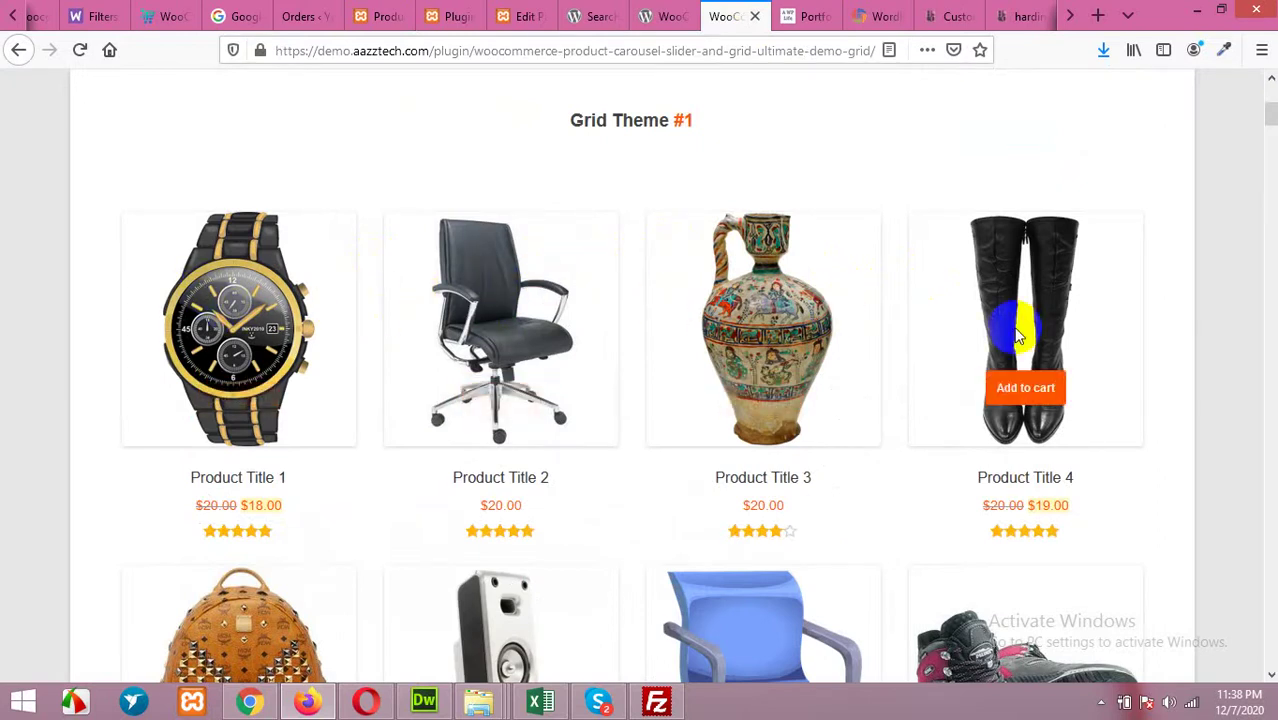
{"action": "scroll", "coordinate": [1017, 338], "scroll_direction": "down", "scroll_amount": 9}
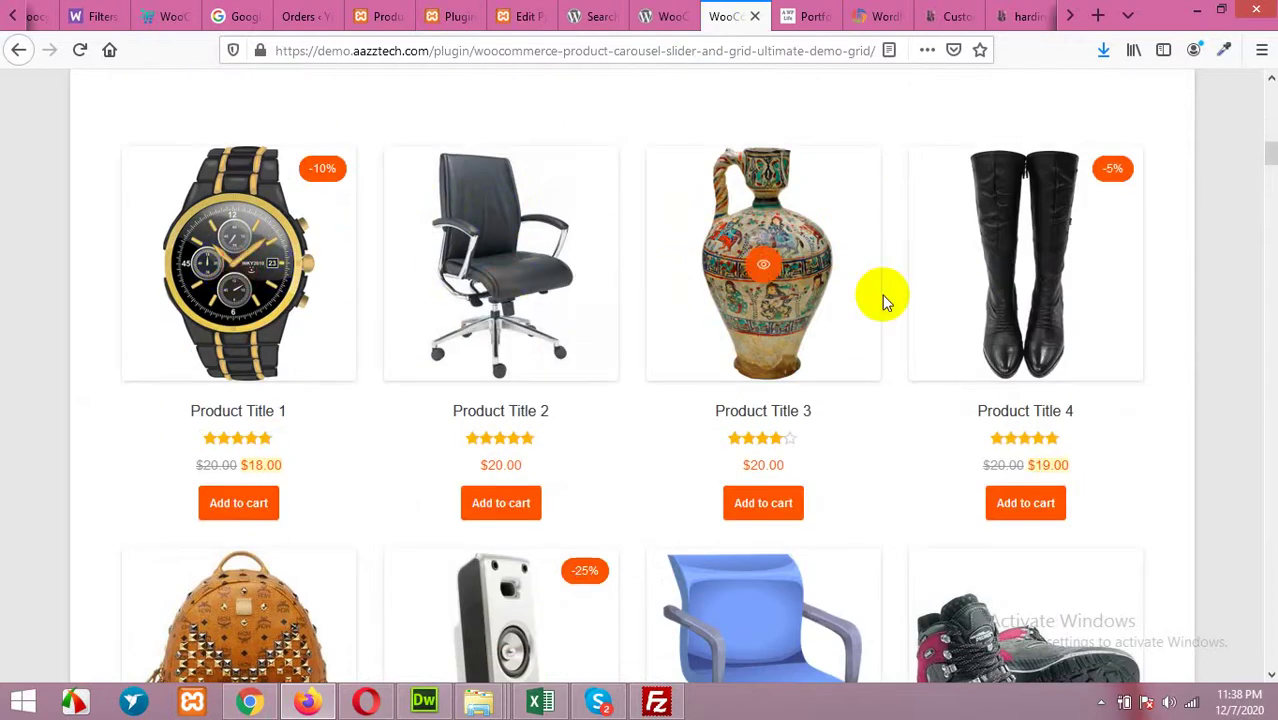
{"action": "left_click", "coordinate": [752, 505]}
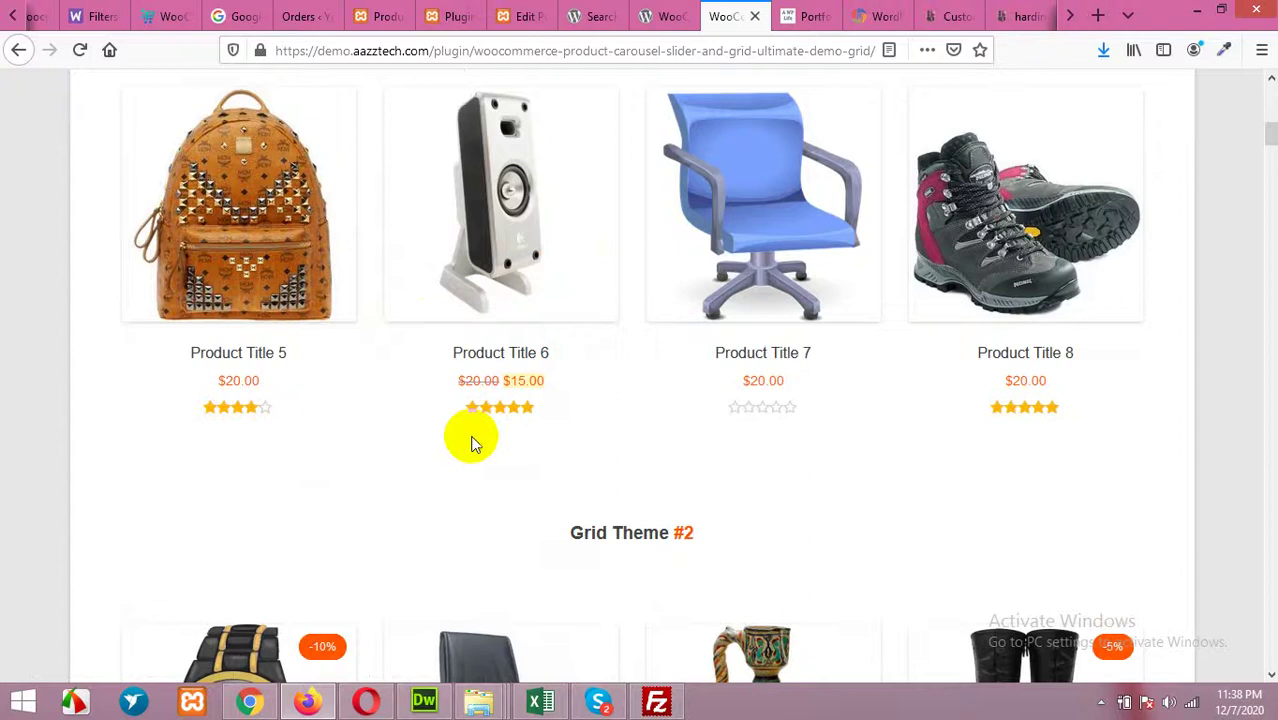
{"action": "scroll", "coordinate": [474, 439], "scroll_direction": "down", "scroll_amount": 7}
{"action": "scroll", "coordinate": [476, 440], "scroll_direction": "down", "scroll_amount": 6}
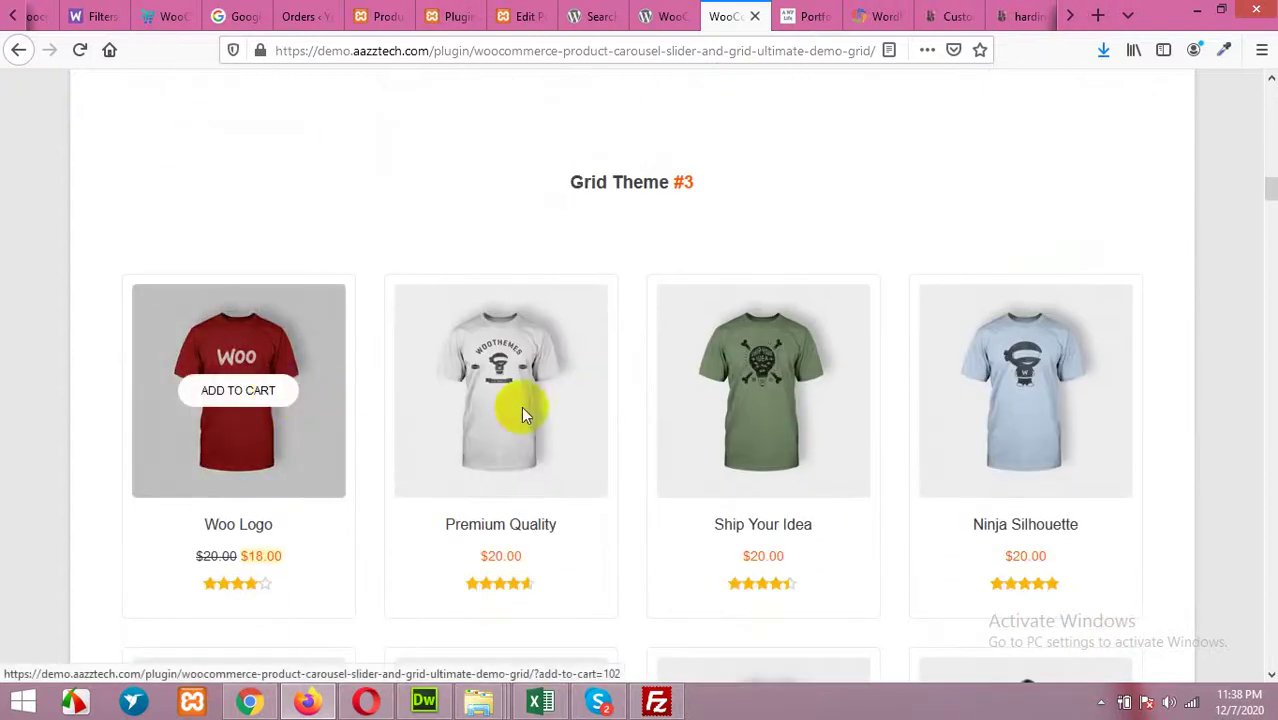
{"action": "mouse_move", "coordinate": [514, 418]}
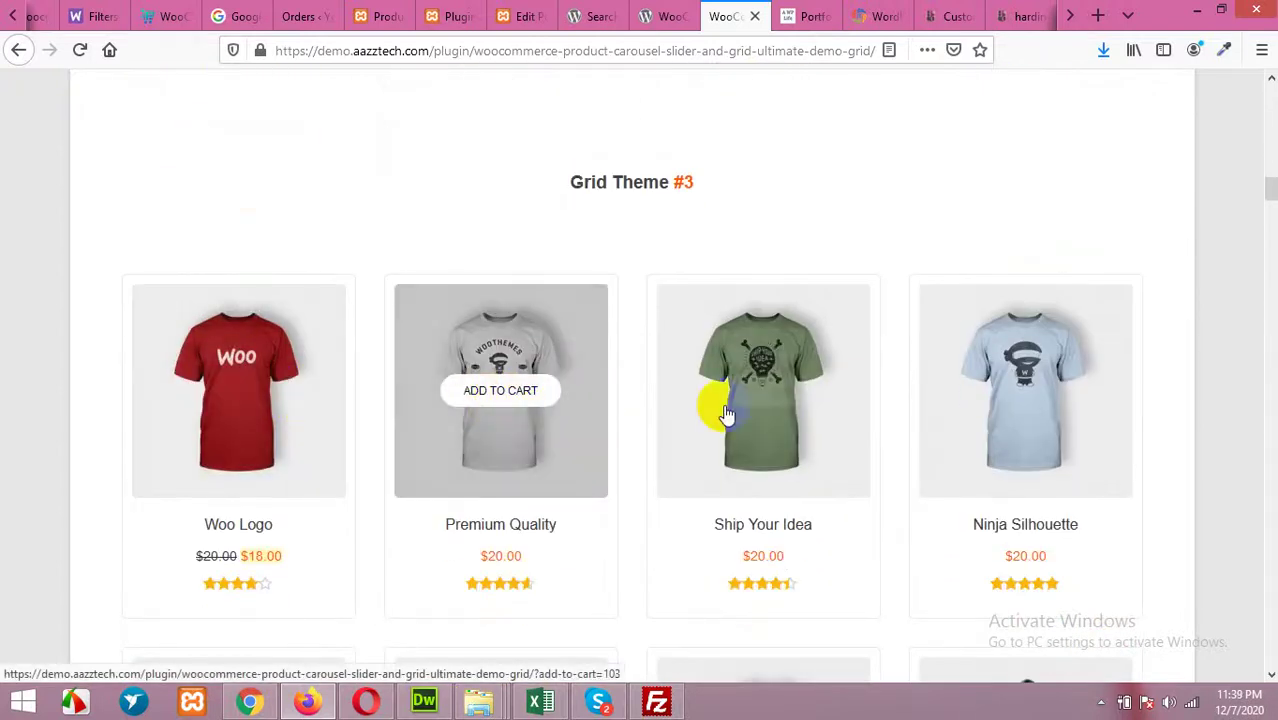
{"action": "scroll", "coordinate": [698, 480], "scroll_direction": "down", "scroll_amount": 3}
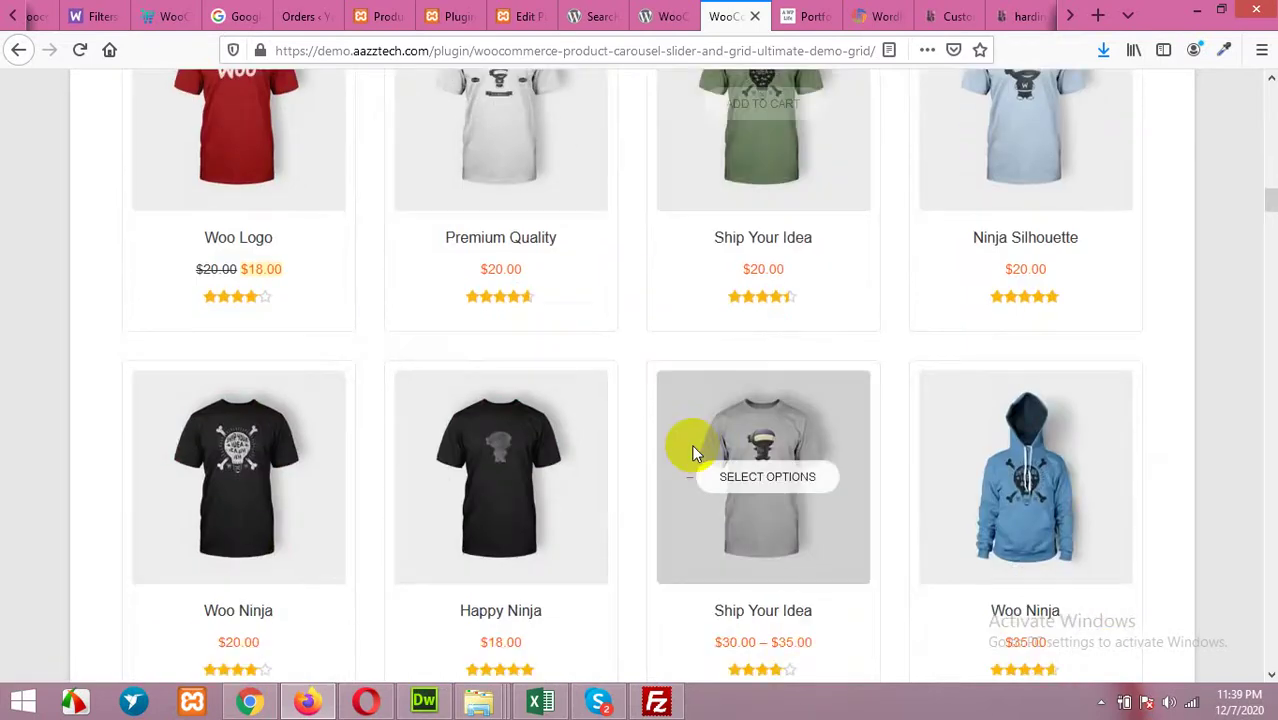
{"action": "scroll", "coordinate": [690, 441], "scroll_direction": "up", "scroll_amount": 11}
{"action": "scroll", "coordinate": [687, 440], "scroll_direction": "down", "scroll_amount": 4}
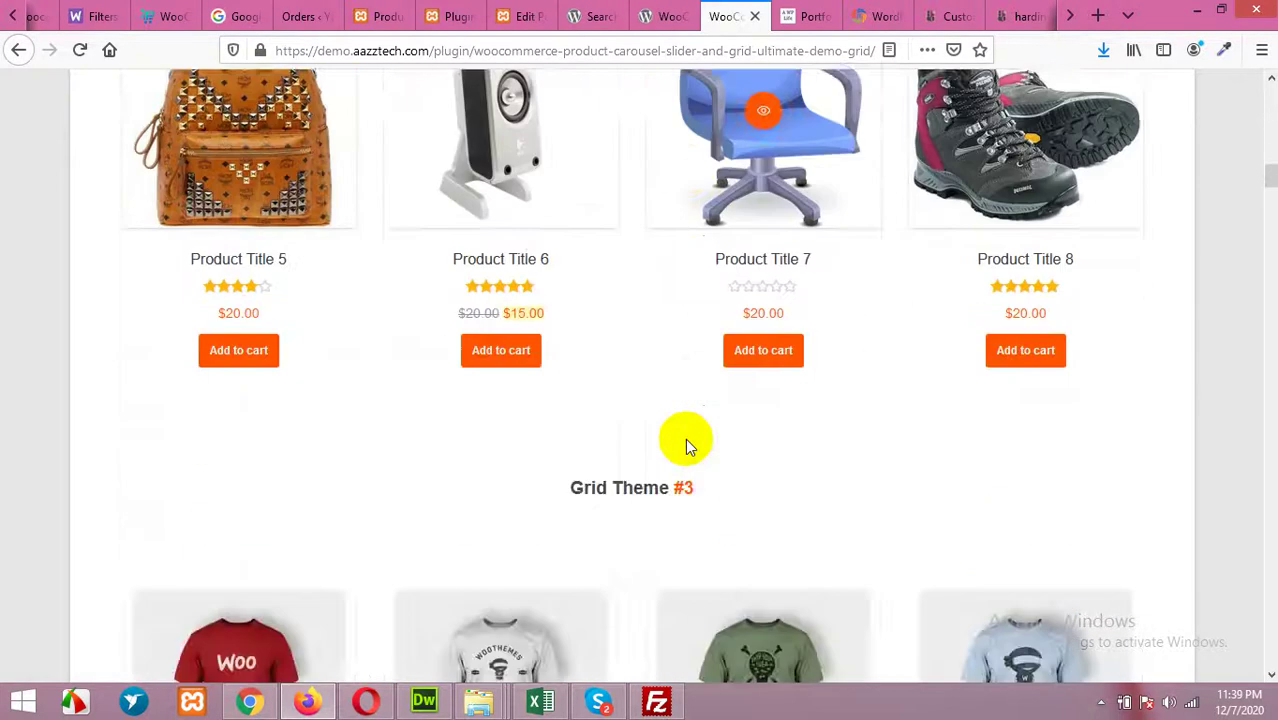
{"action": "scroll", "coordinate": [685, 440], "scroll_direction": "up", "scroll_amount": 5}
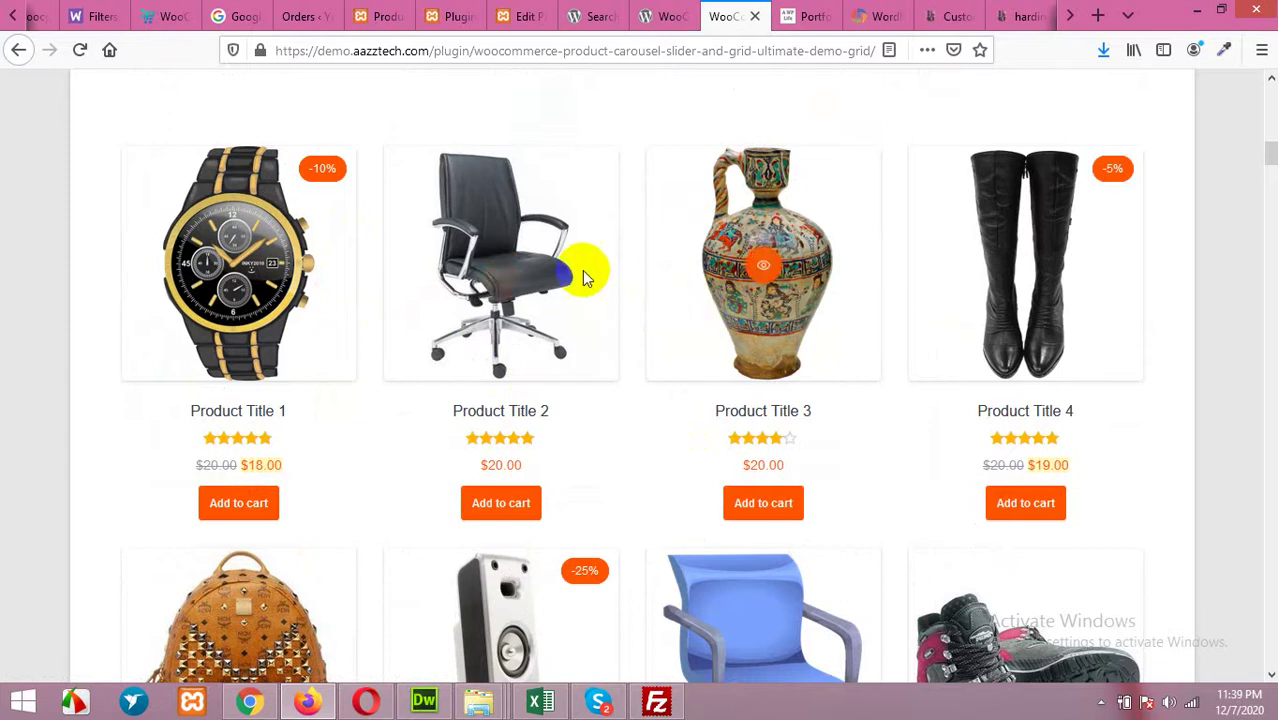
- Return to the local store's product list in the admin area and open the page for adding new plugins
{"action": "left_click", "coordinate": [447, 14]}
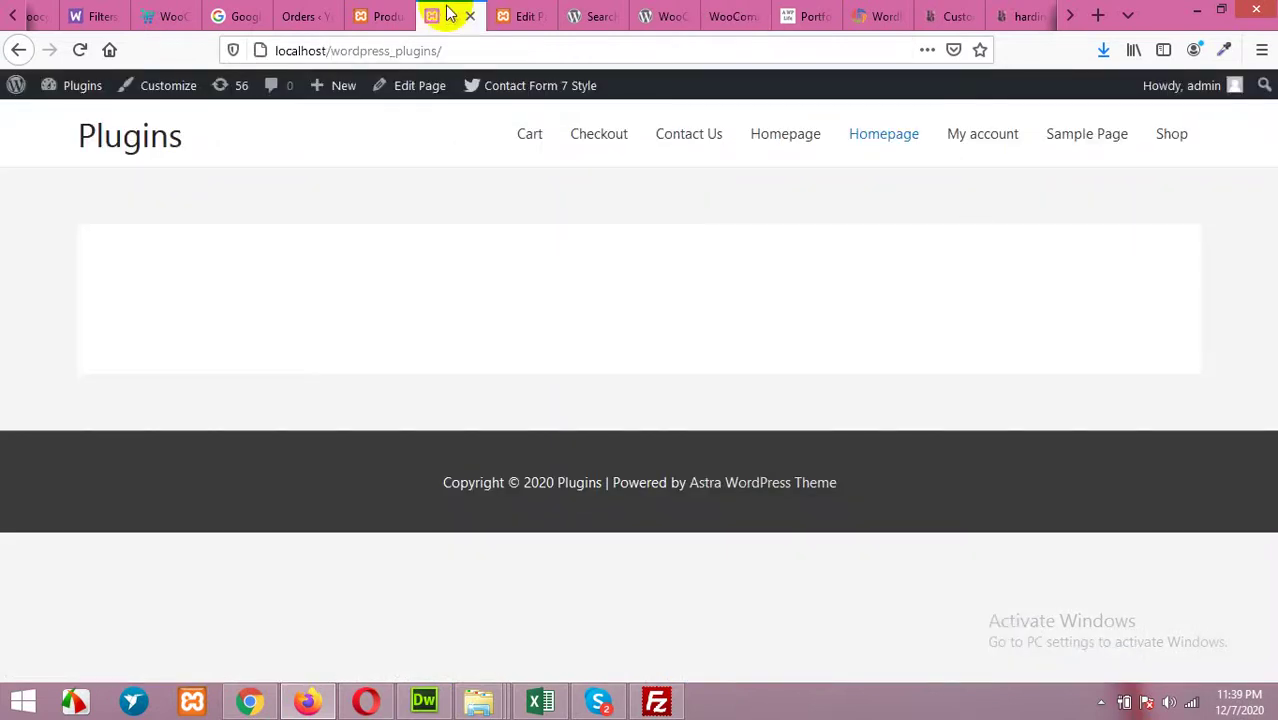
{"action": "left_click", "coordinate": [380, 16]}
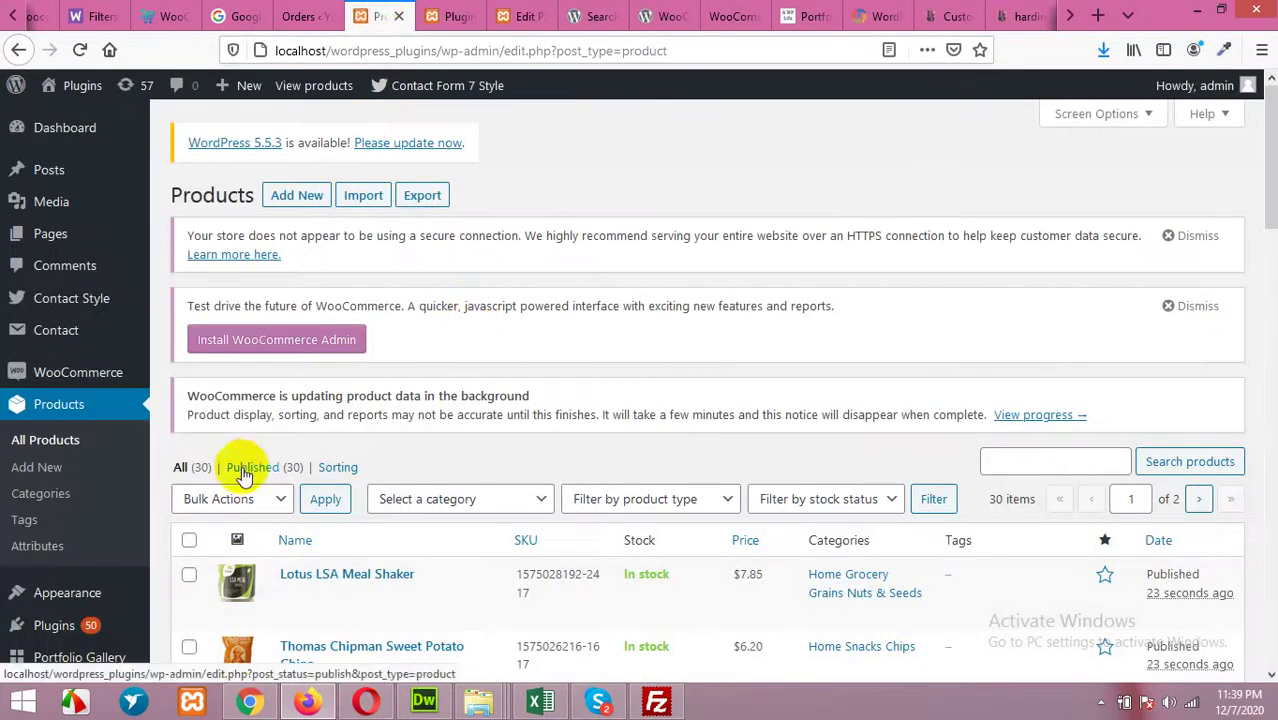
{"action": "scroll", "coordinate": [345, 540], "scroll_direction": "down", "scroll_amount": 4}
{"action": "scroll", "coordinate": [408, 450], "scroll_direction": "up", "scroll_amount": 3}
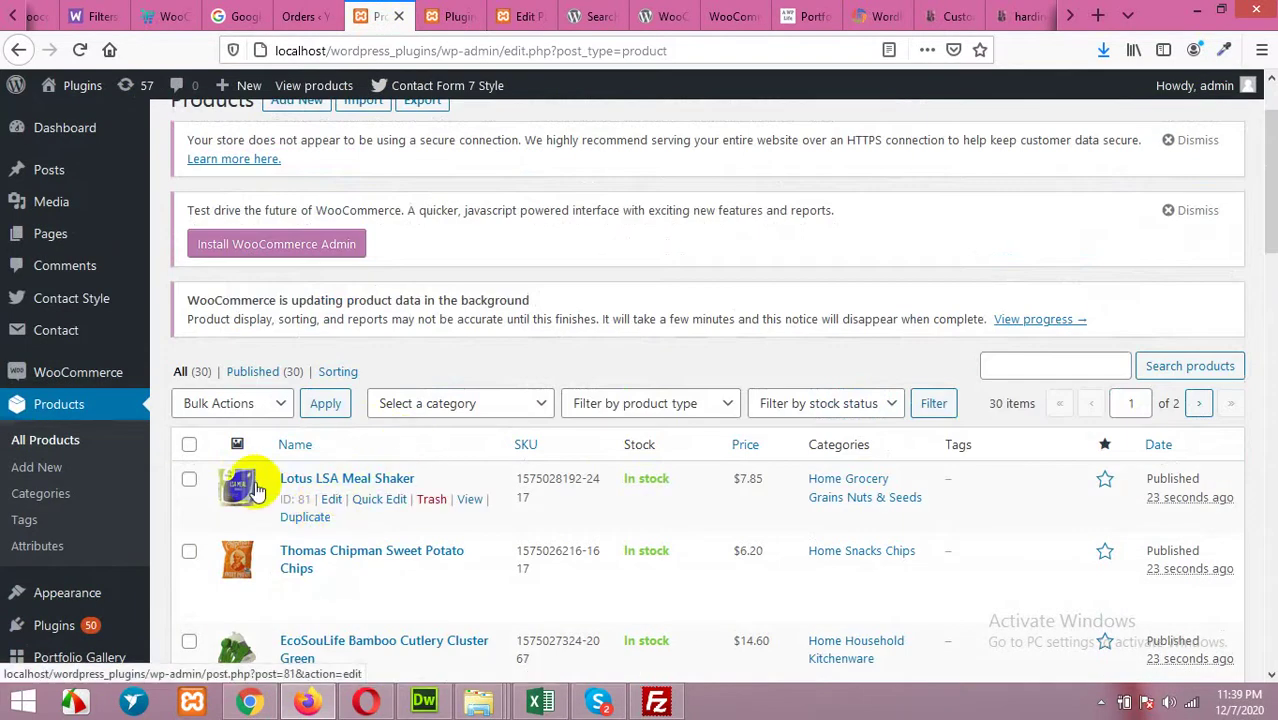
{"action": "scroll", "coordinate": [257, 488], "scroll_direction": "down", "scroll_amount": 3}
{"action": "mouse_move", "coordinate": [40, 468]}
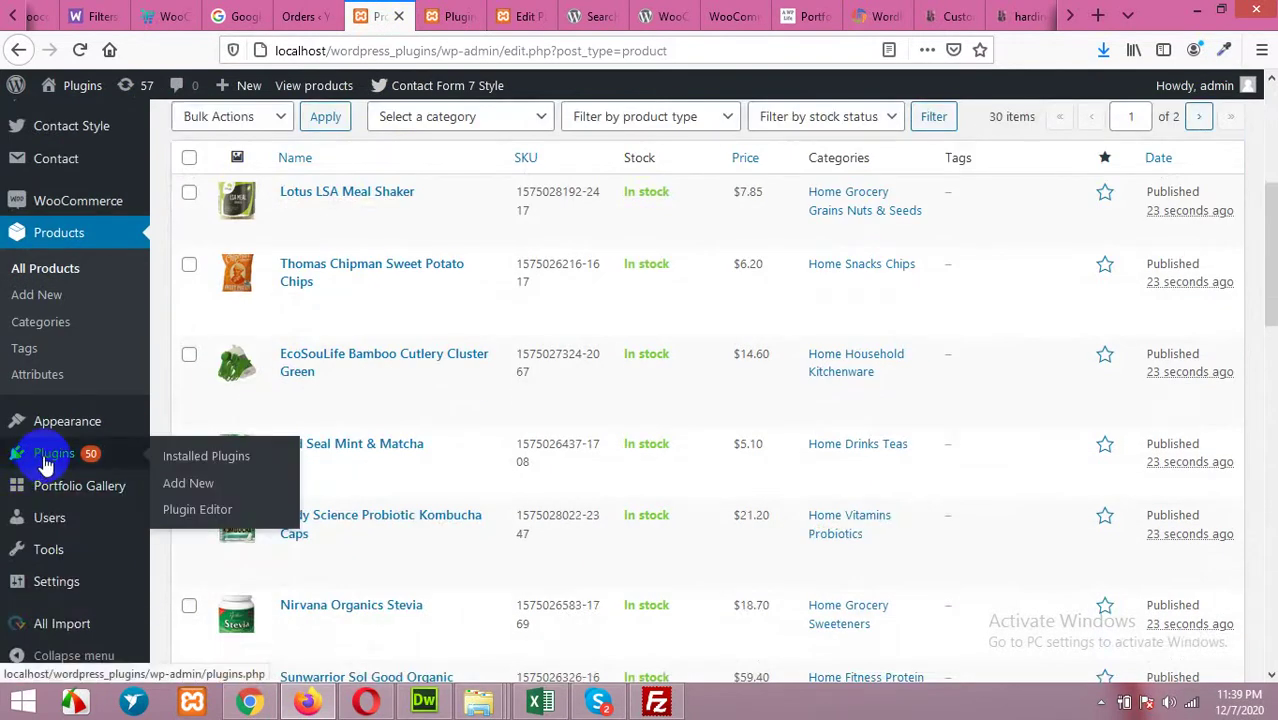
{"action": "left_click", "coordinate": [189, 486]}
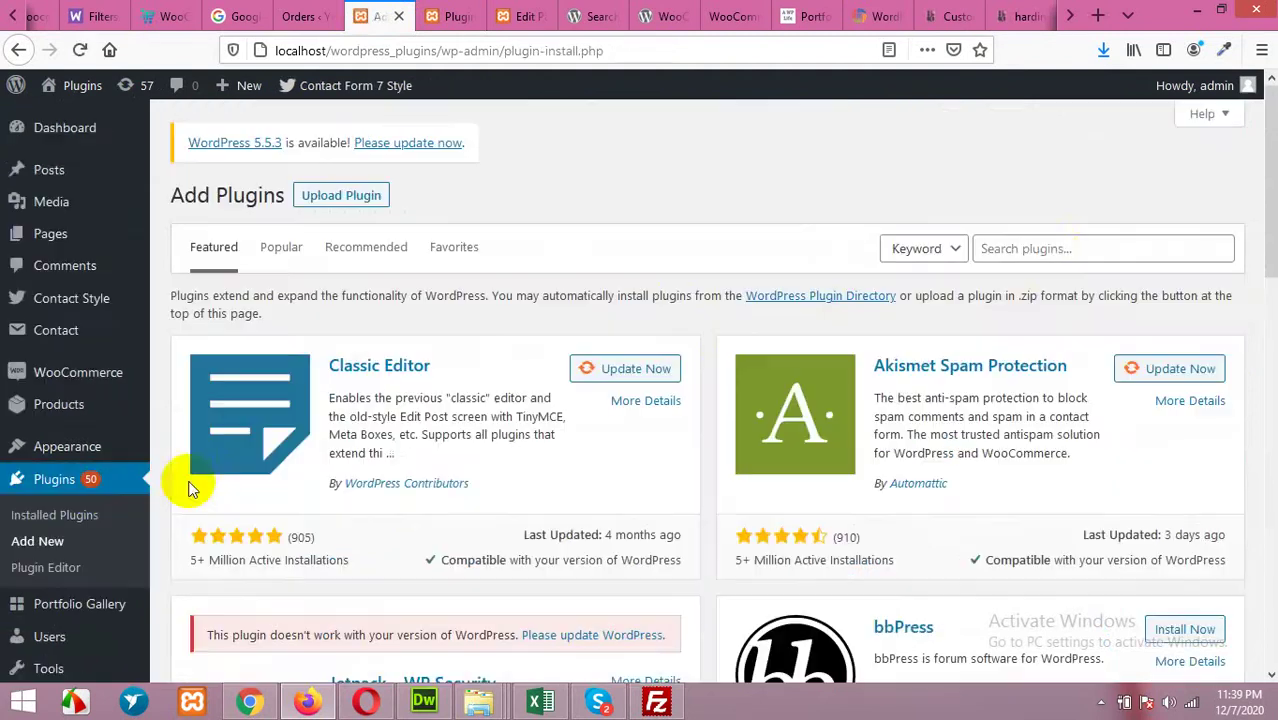
- Search for "woocommerce product carousel slider", then install and activate WooCommerce Product Carousel, Slider & Grid Ultimate
{"action": "left_click", "coordinate": [1050, 250]}
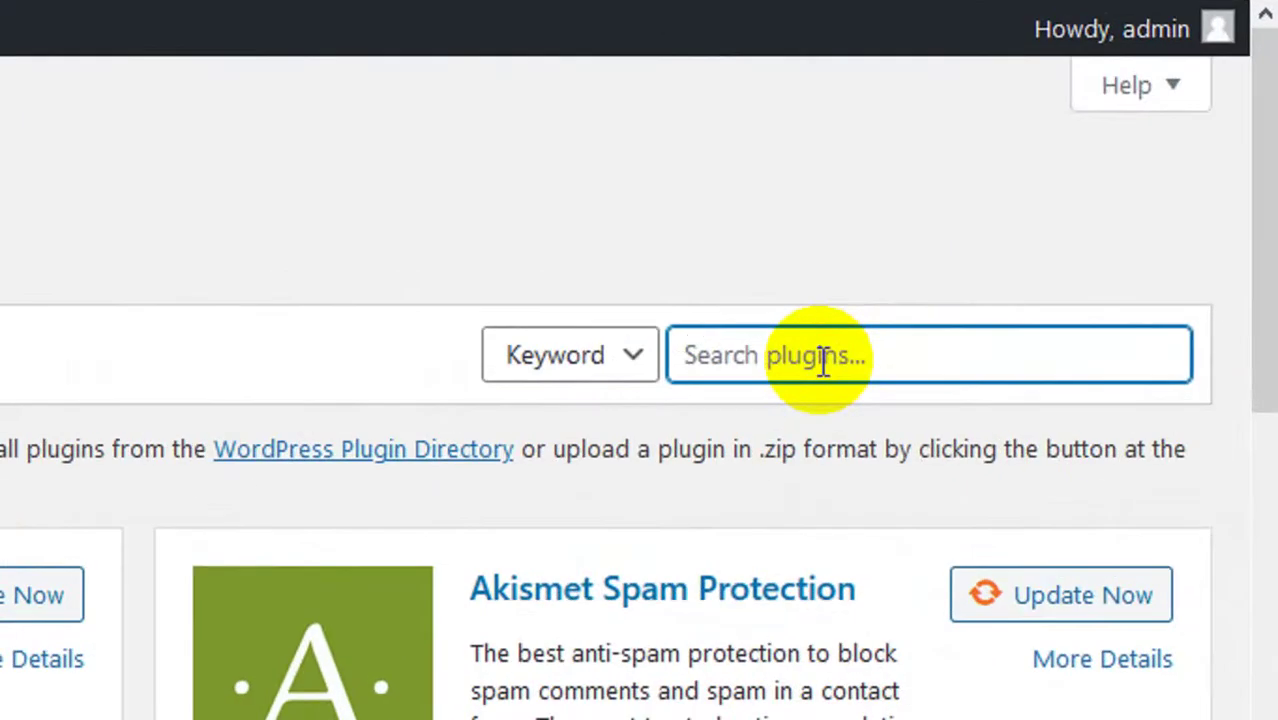
{"action": "type", "text": "woocommerce p"}
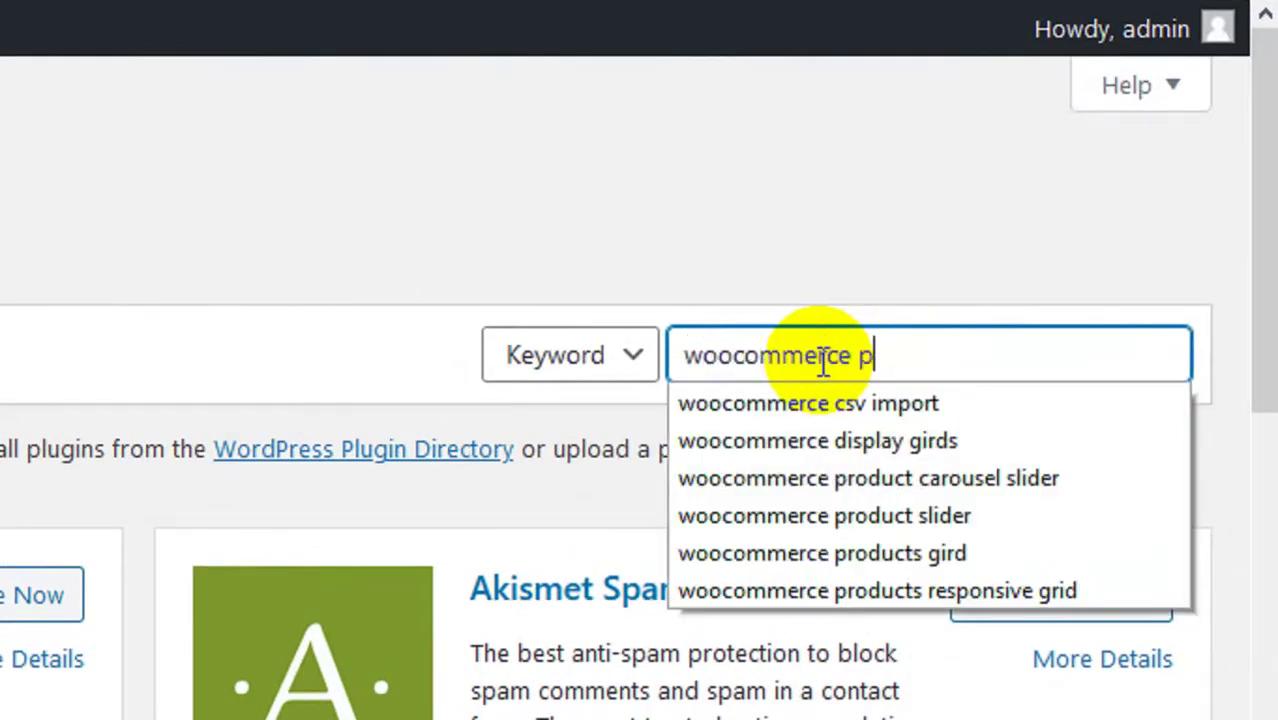
{"action": "type", "text": "roduct car"}
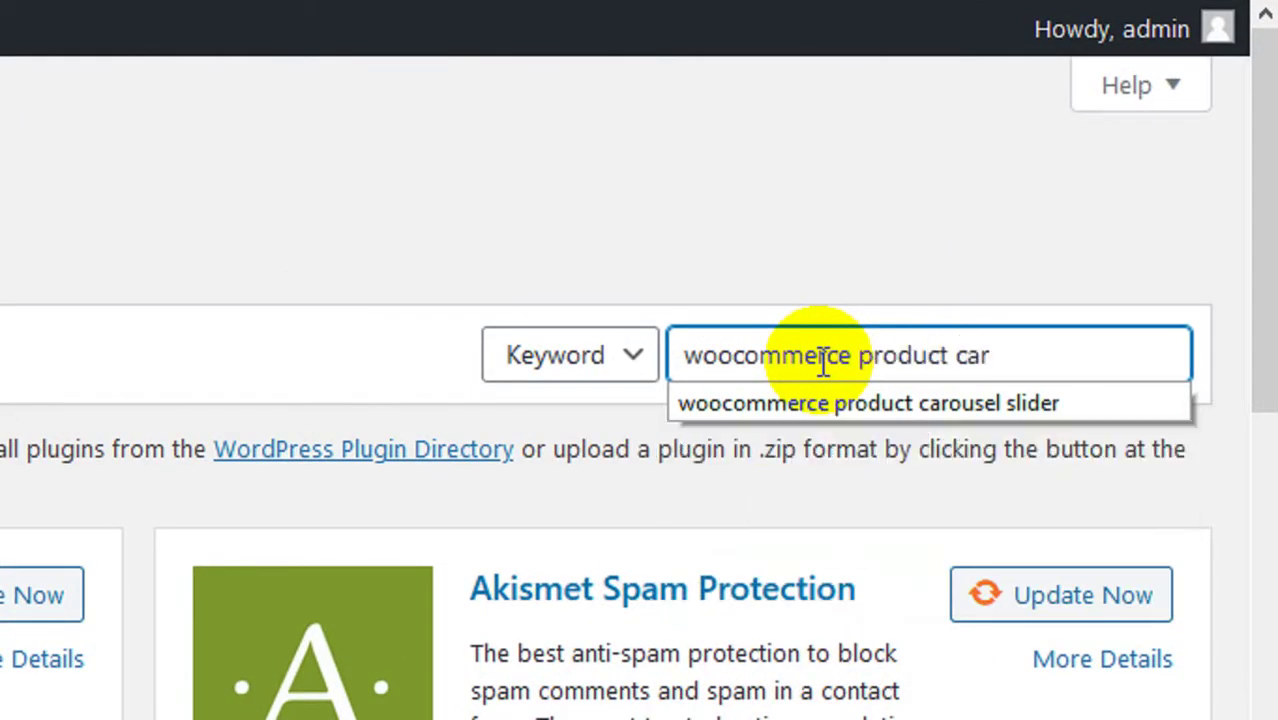
{"action": "type", "text": "au"}
{"action": "key", "text": "BackSpace"}
{"action": "type", "text": "ousel slider"}
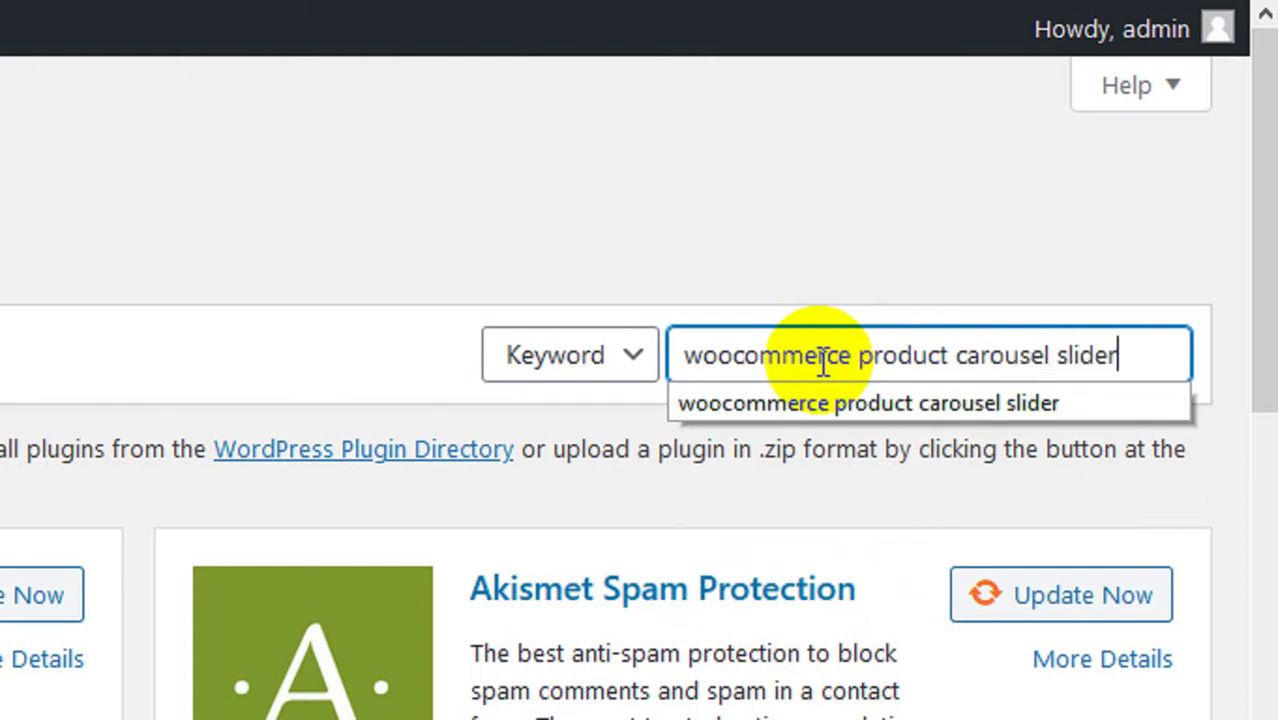
{"action": "key", "text": "Return"}
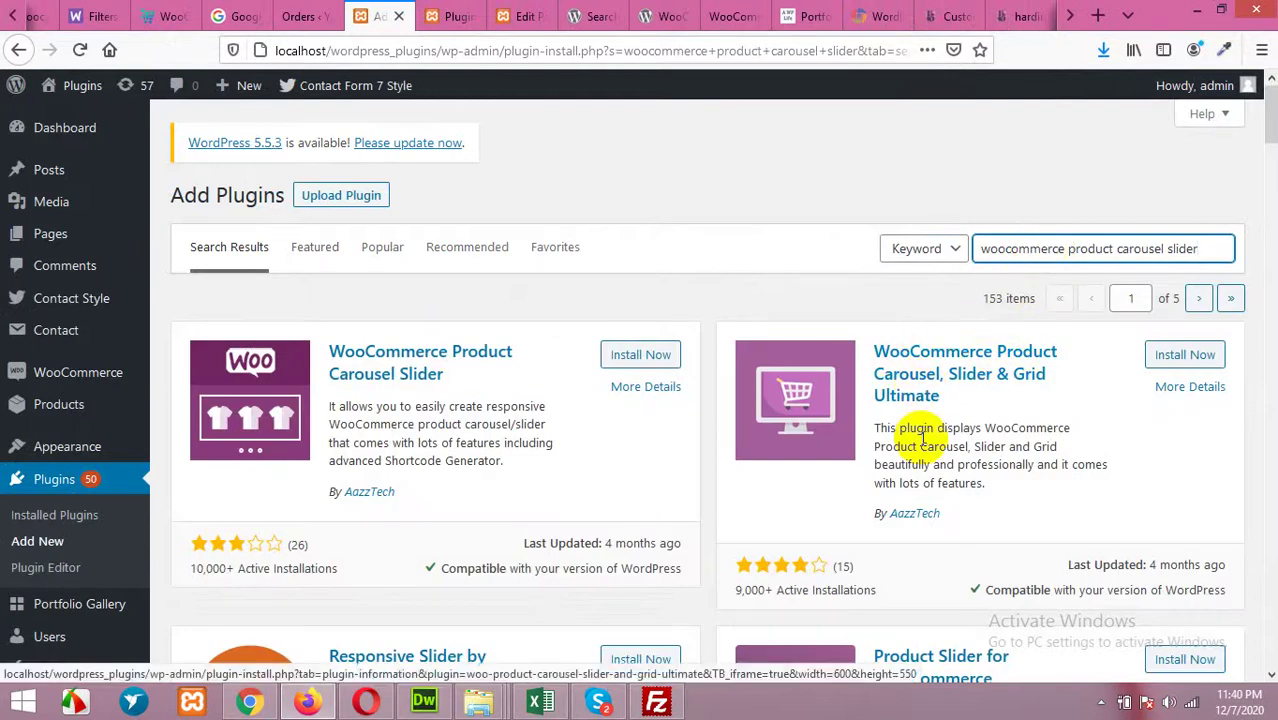
{"action": "left_click", "coordinate": [1180, 357]}
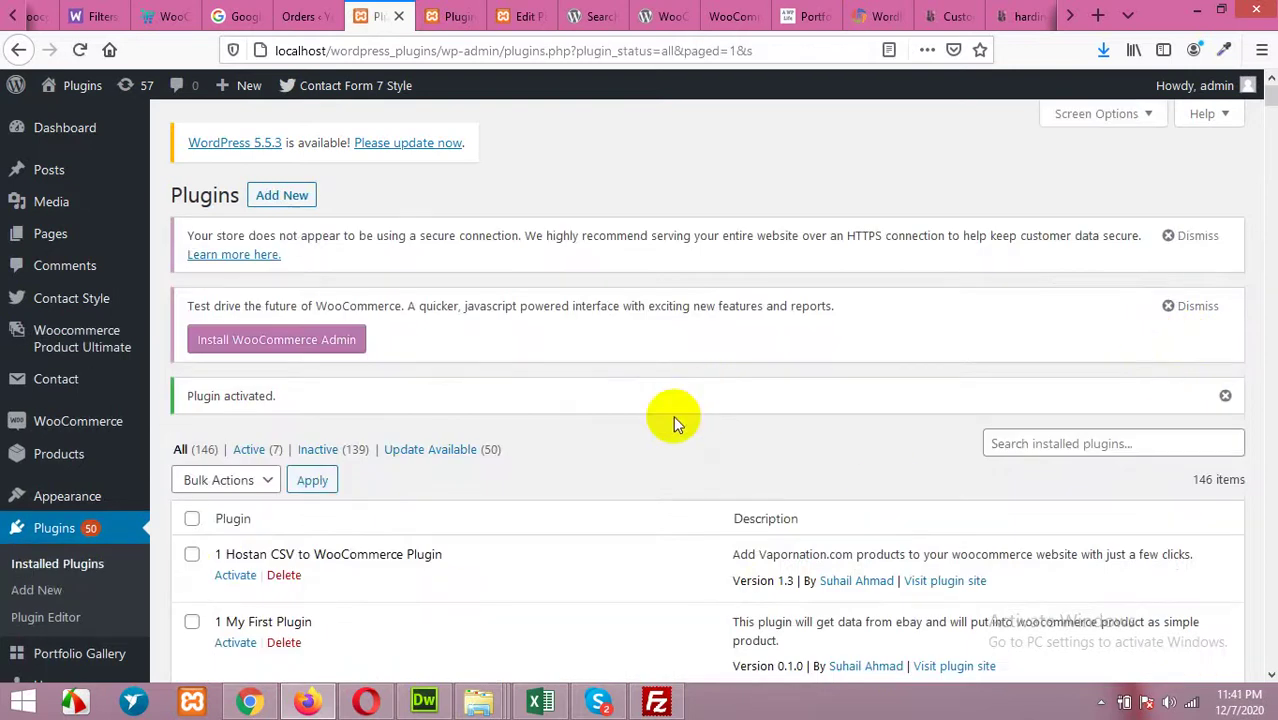
- Publish a new Woocommerce Product Ultimate entry titled "Homepage Grid 1" and copy its shortcode [wcpcsu id="112"]
{"action": "mouse_move", "coordinate": [57, 343]}
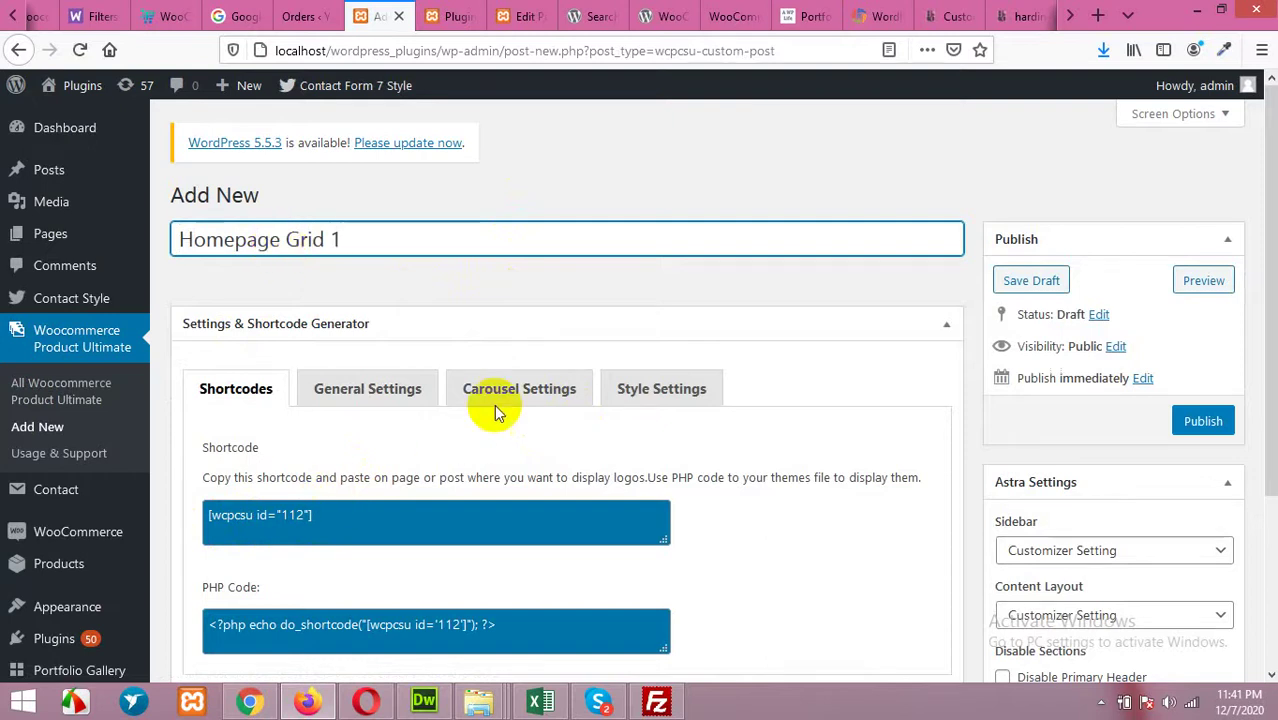
{"action": "left_click", "coordinate": [1200, 422]}
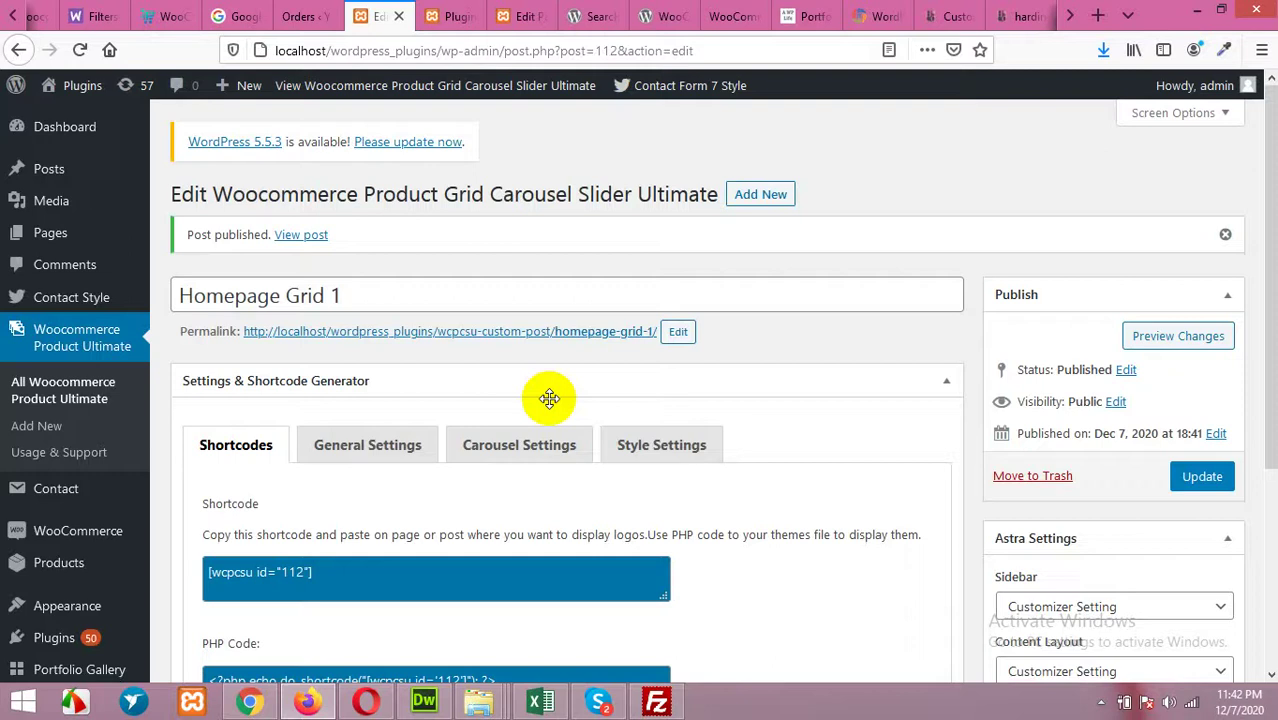
{"action": "scroll", "coordinate": [550, 398], "scroll_direction": "down", "scroll_amount": 2}
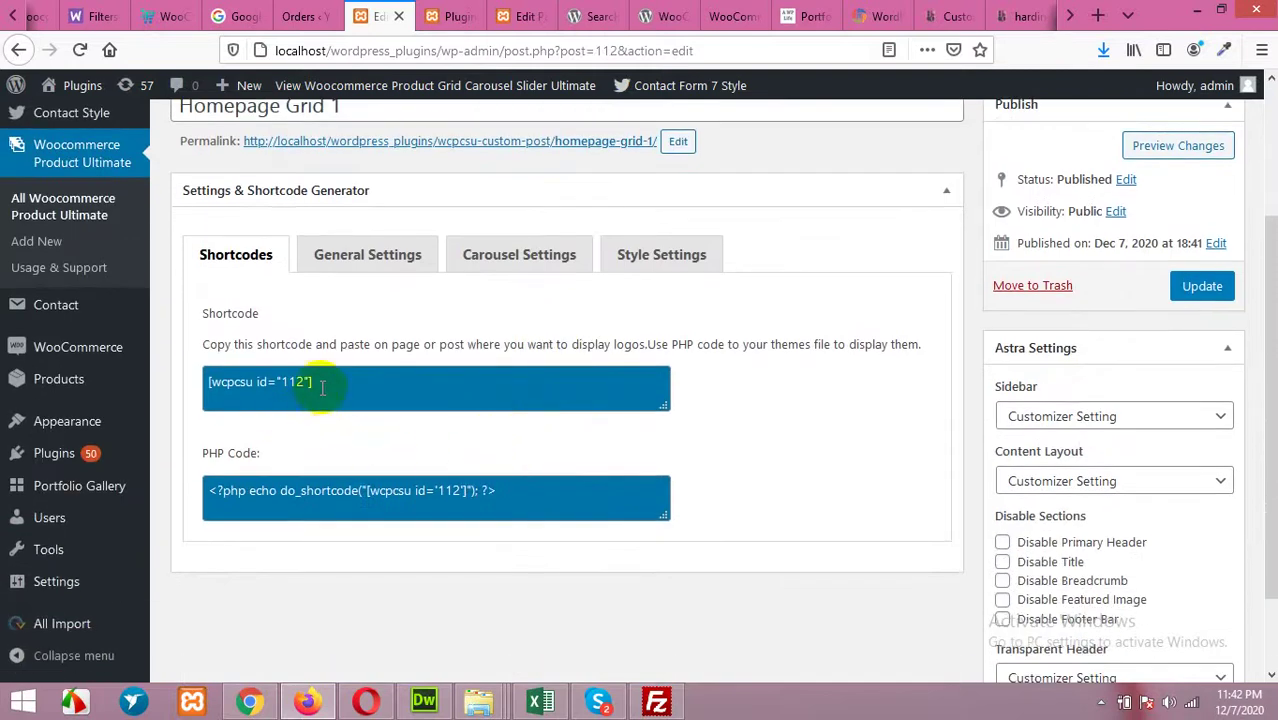
{"action": "left_click", "coordinate": [322, 381]}
{"action": "right_click", "coordinate": [290, 381]}
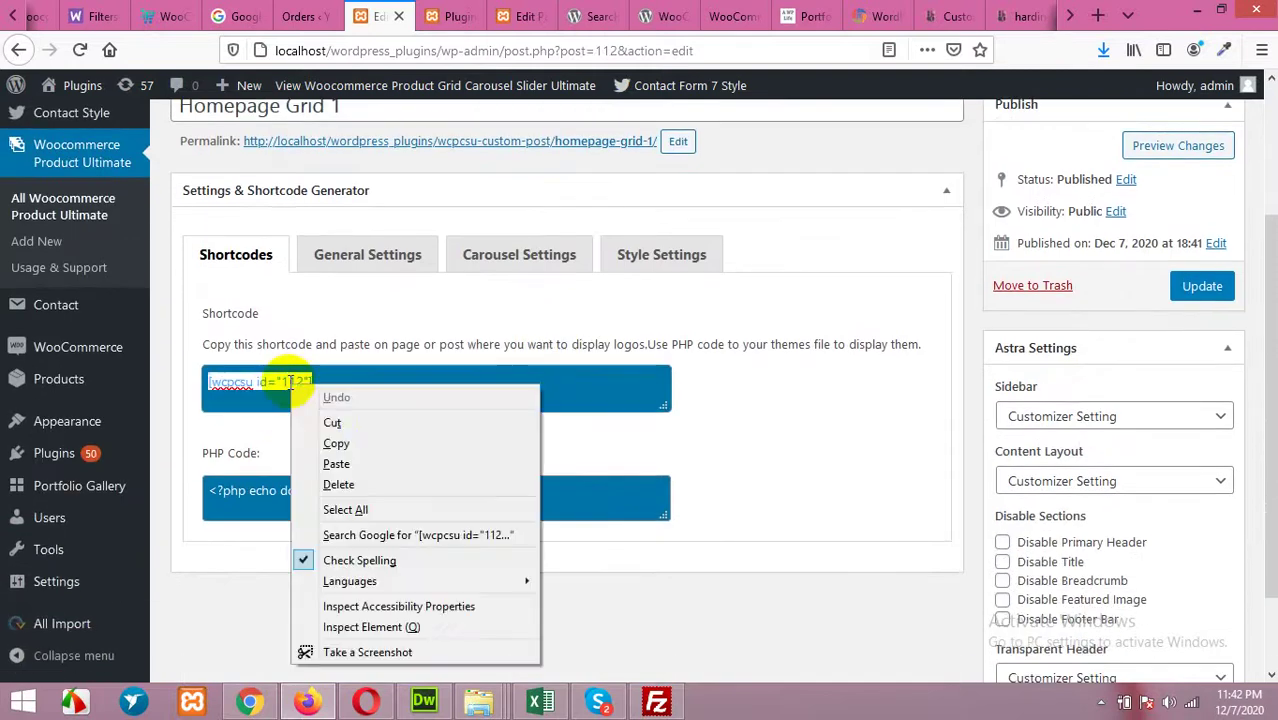
{"action": "left_click", "coordinate": [335, 443]}
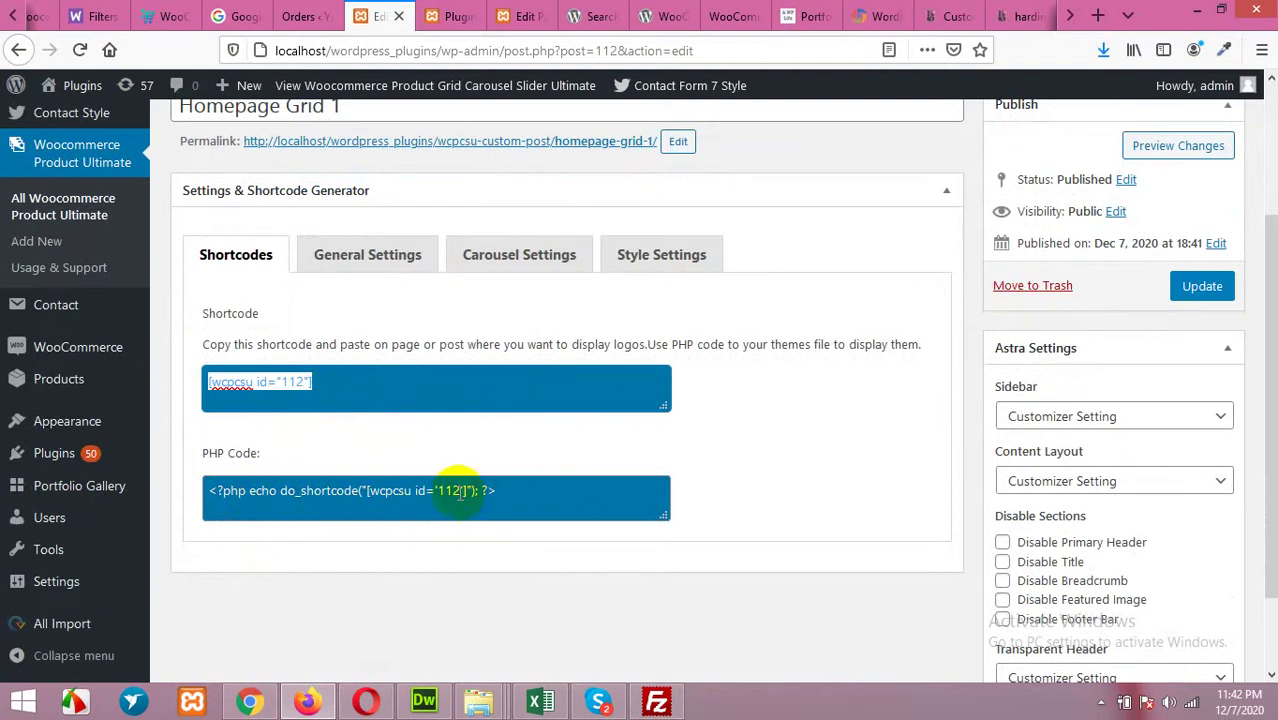
{"action": "left_click", "coordinate": [65, 422]}
{"action": "right_click", "coordinate": [242, 386]}
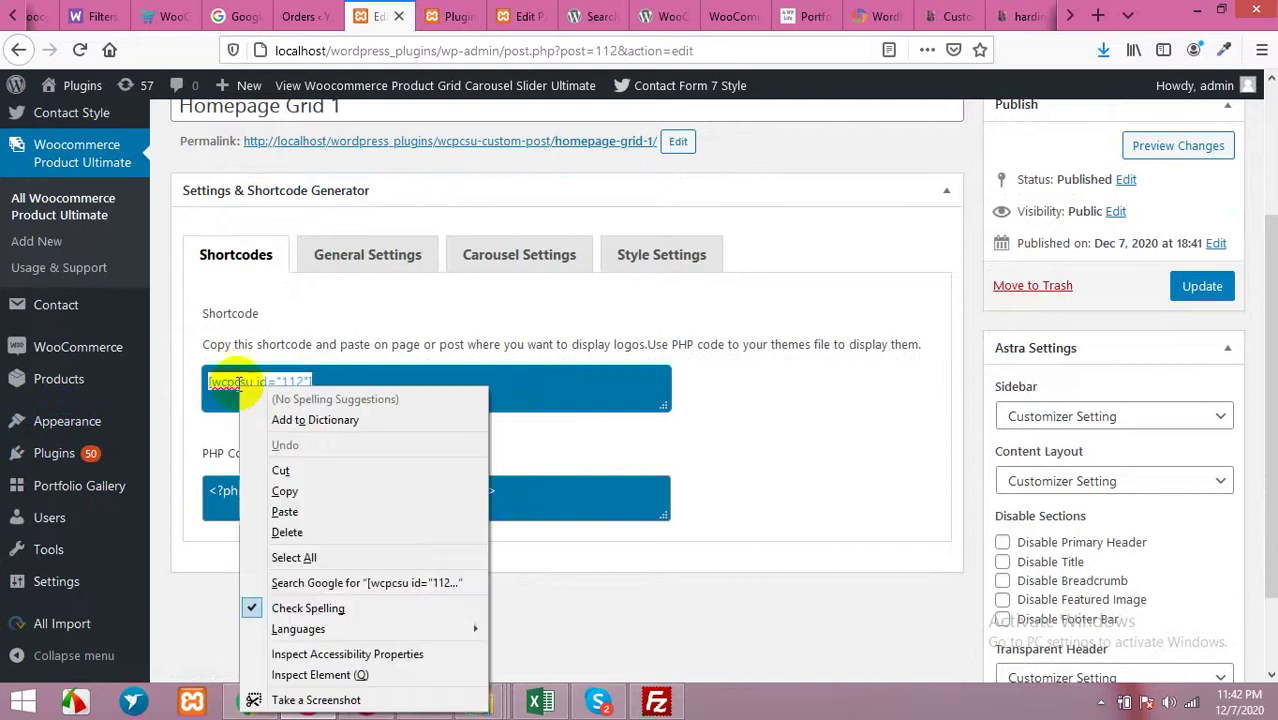
{"action": "left_click", "coordinate": [284, 491]}
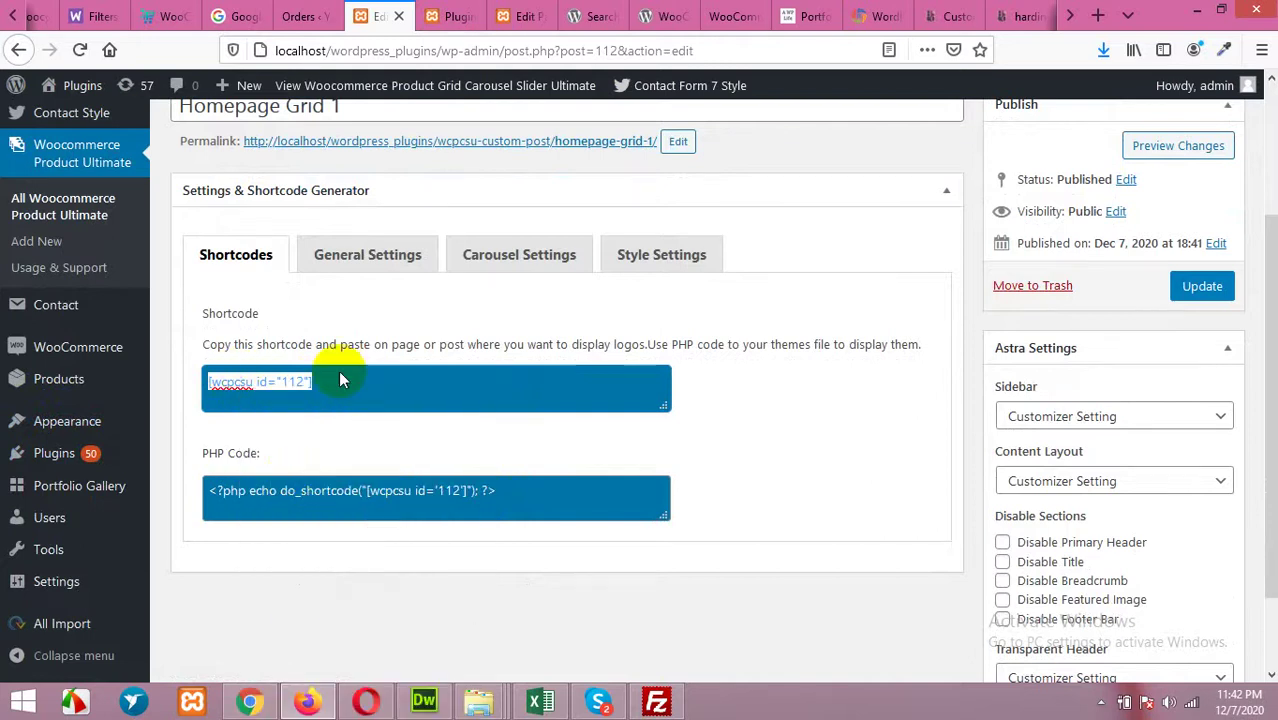
- Paste the shortcode [wcpcsu id="112"] into the Homepage's content block and update the page
{"action": "left_click", "coordinate": [455, 16]}
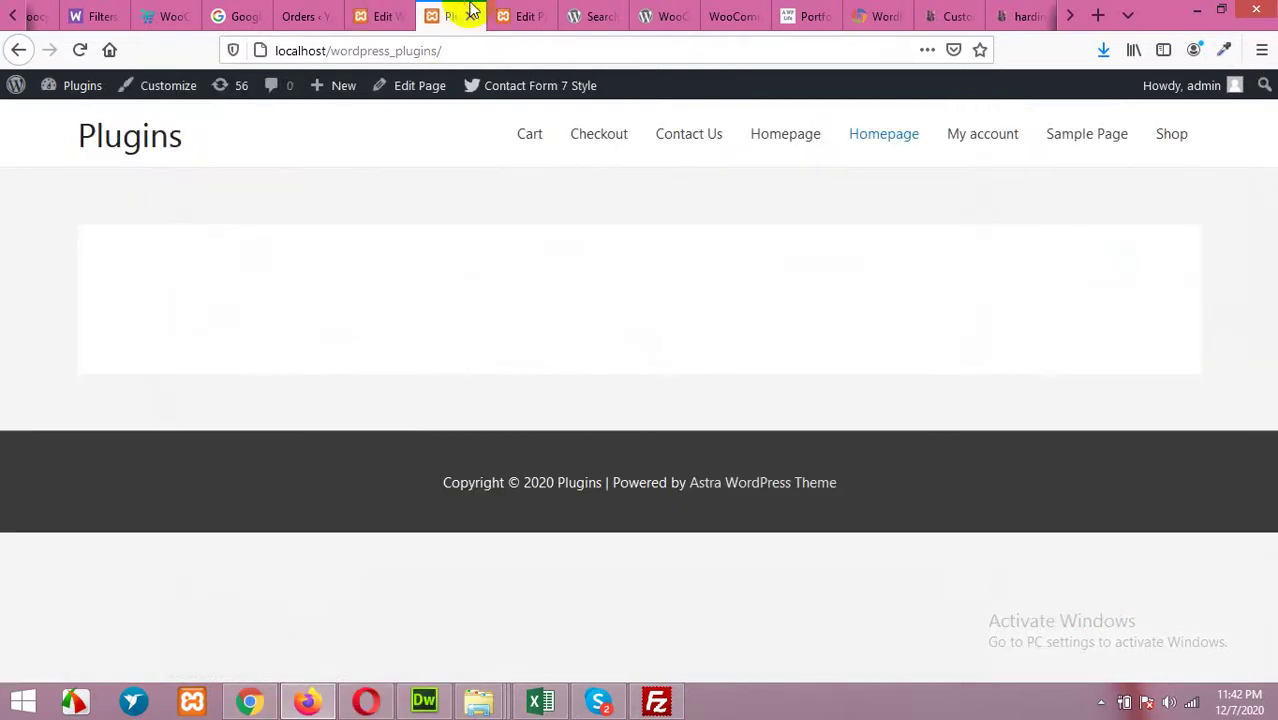
{"action": "left_click", "coordinate": [520, 16]}
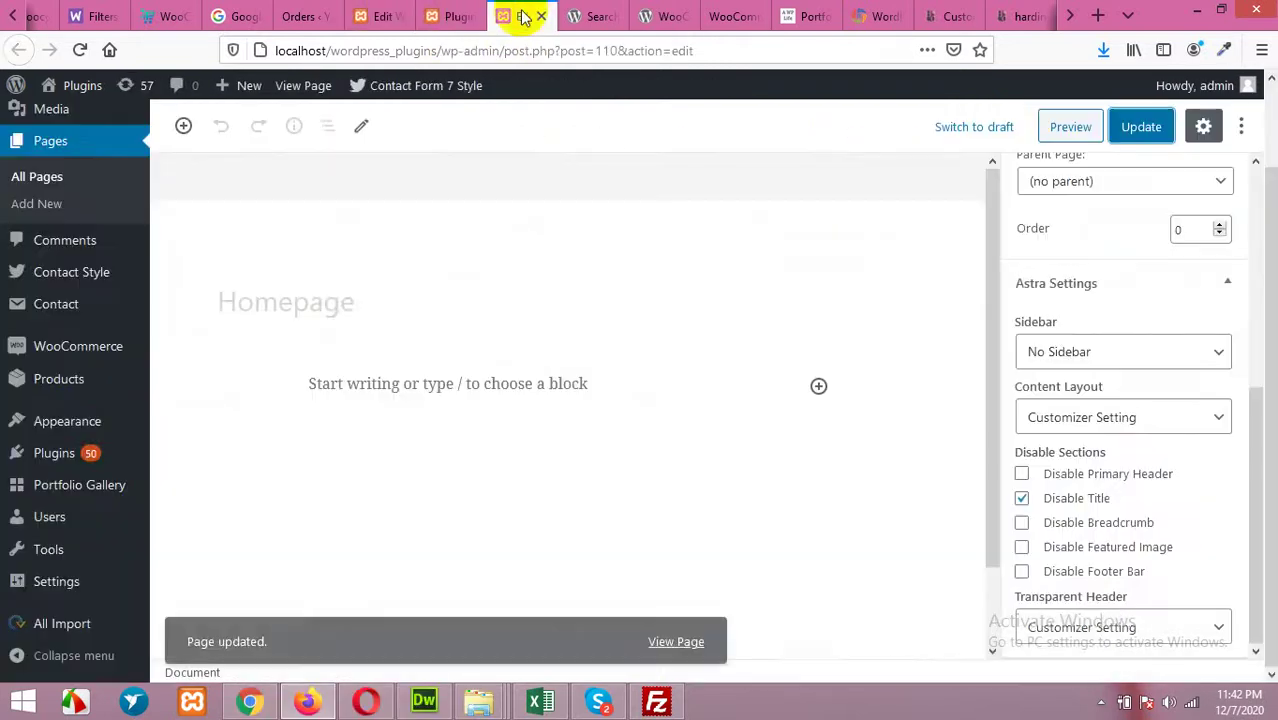
{"action": "left_click", "coordinate": [347, 385]}
{"action": "right_click", "coordinate": [278, 387]}
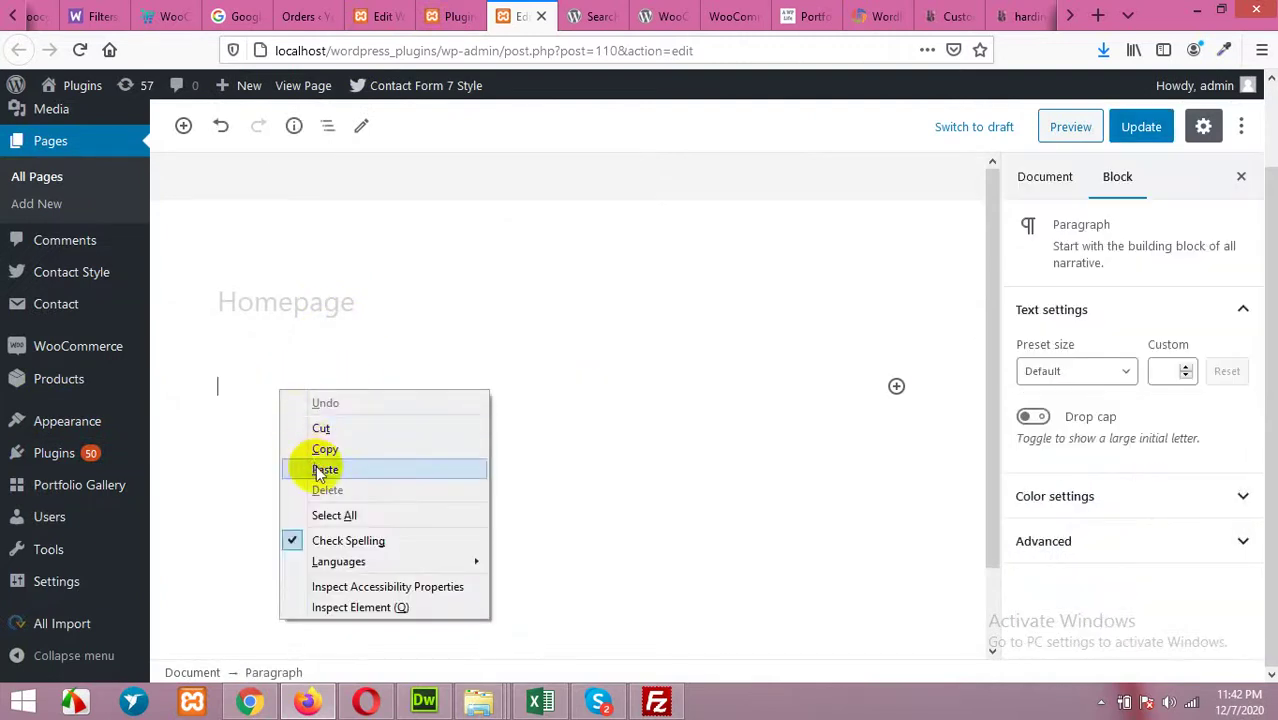
{"action": "left_click", "coordinate": [322, 470]}
{"action": "left_click", "coordinate": [1138, 127]}
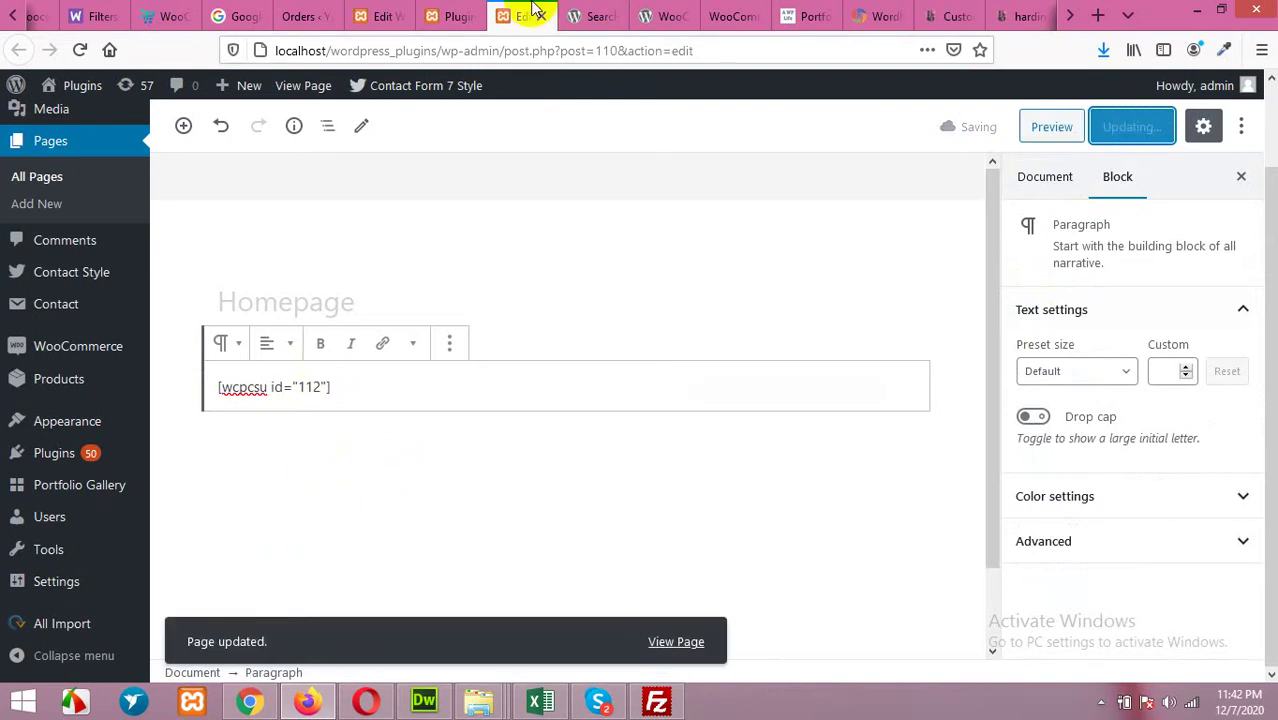
- View the products on the live homepage and advance the product carousel
{"action": "left_click", "coordinate": [455, 16]}
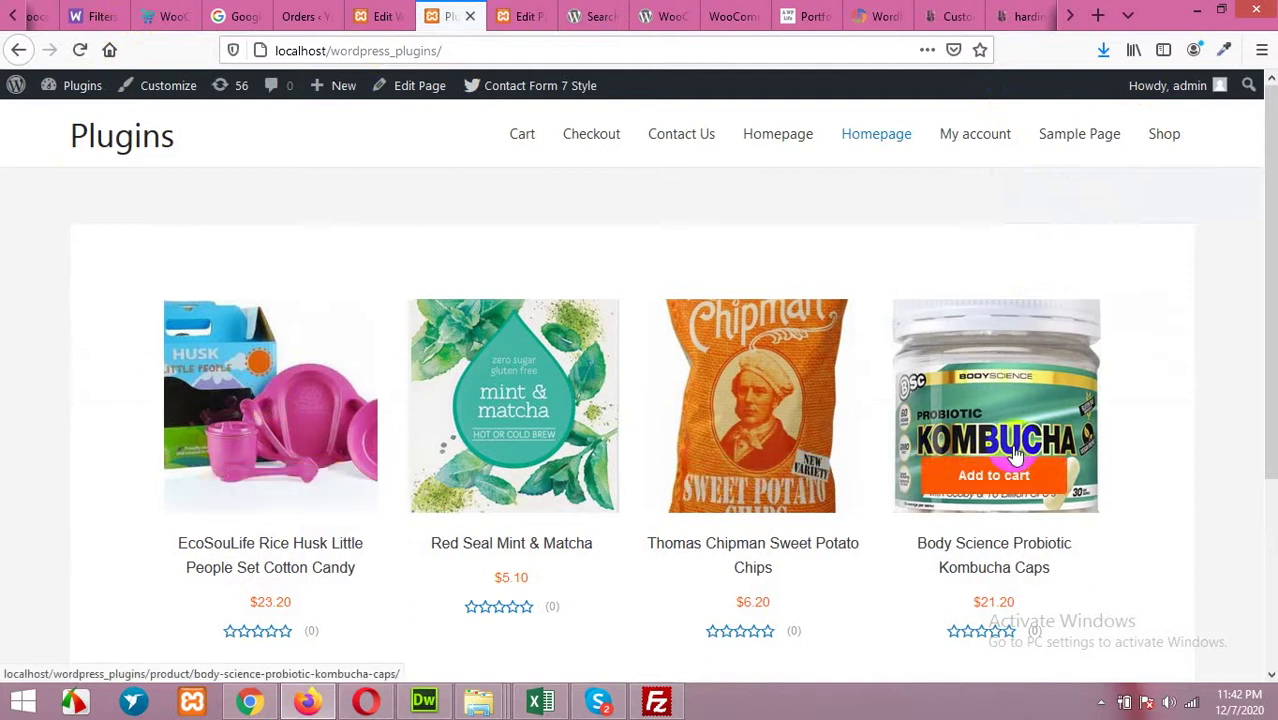
{"action": "scroll", "coordinate": [1010, 450], "scroll_direction": "down", "scroll_amount": 3}
{"action": "scroll", "coordinate": [499, 375], "scroll_direction": "up", "scroll_amount": 2}
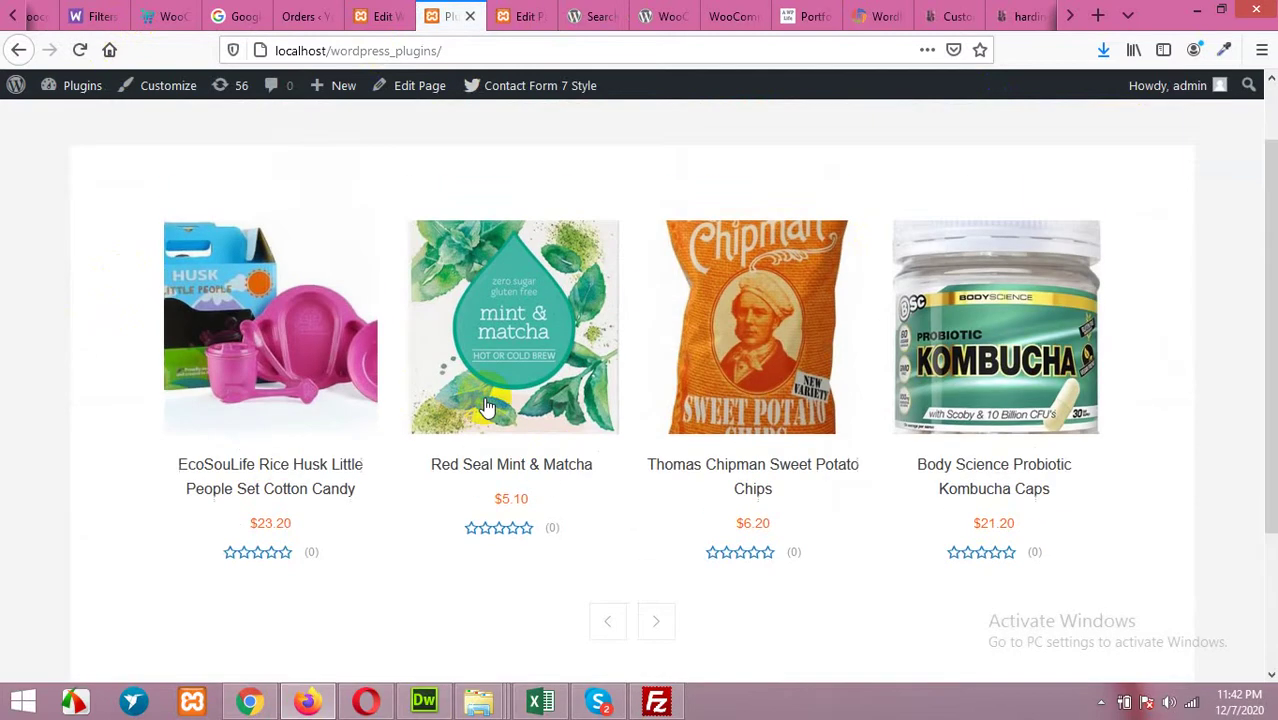
{"action": "left_click", "coordinate": [651, 622]}
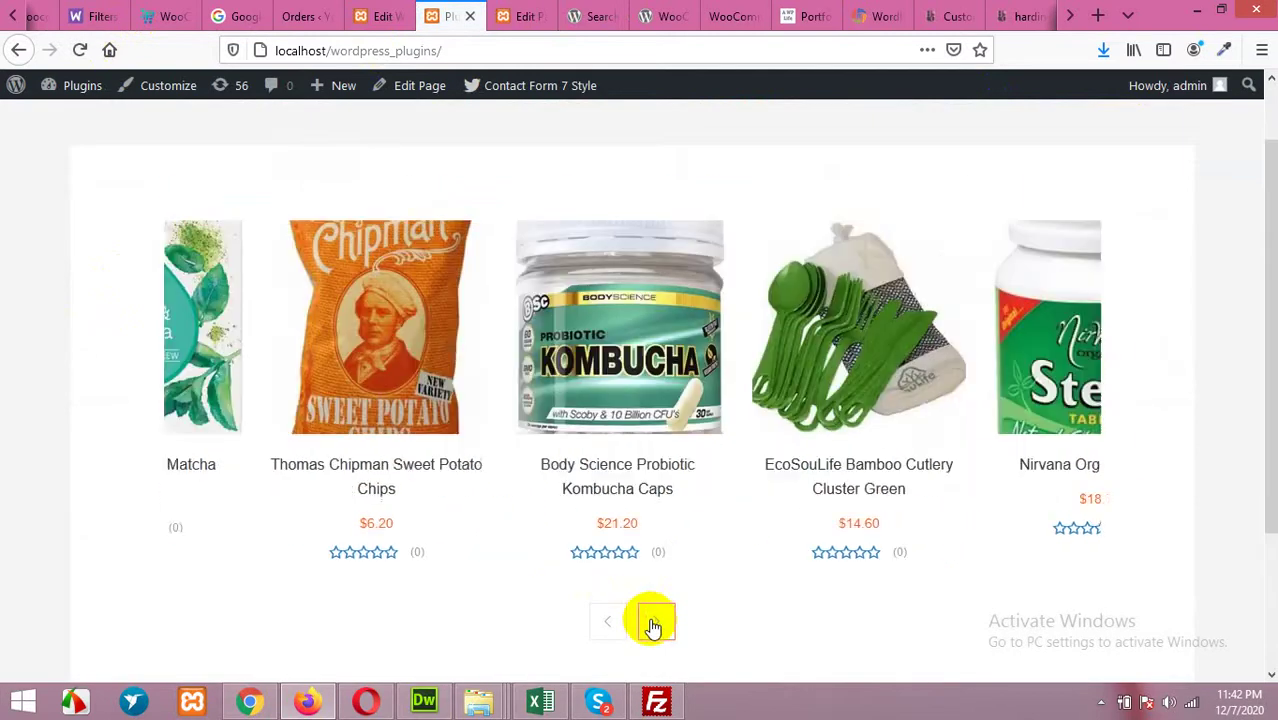
- Step the homepage carousel back, then change the Homepage Grid 1 entry's layout to Grid and update the entry
{"action": "left_click", "coordinate": [612, 625]}
{"action": "scroll", "coordinate": [348, 408], "scroll_direction": "up", "scroll_amount": 1}
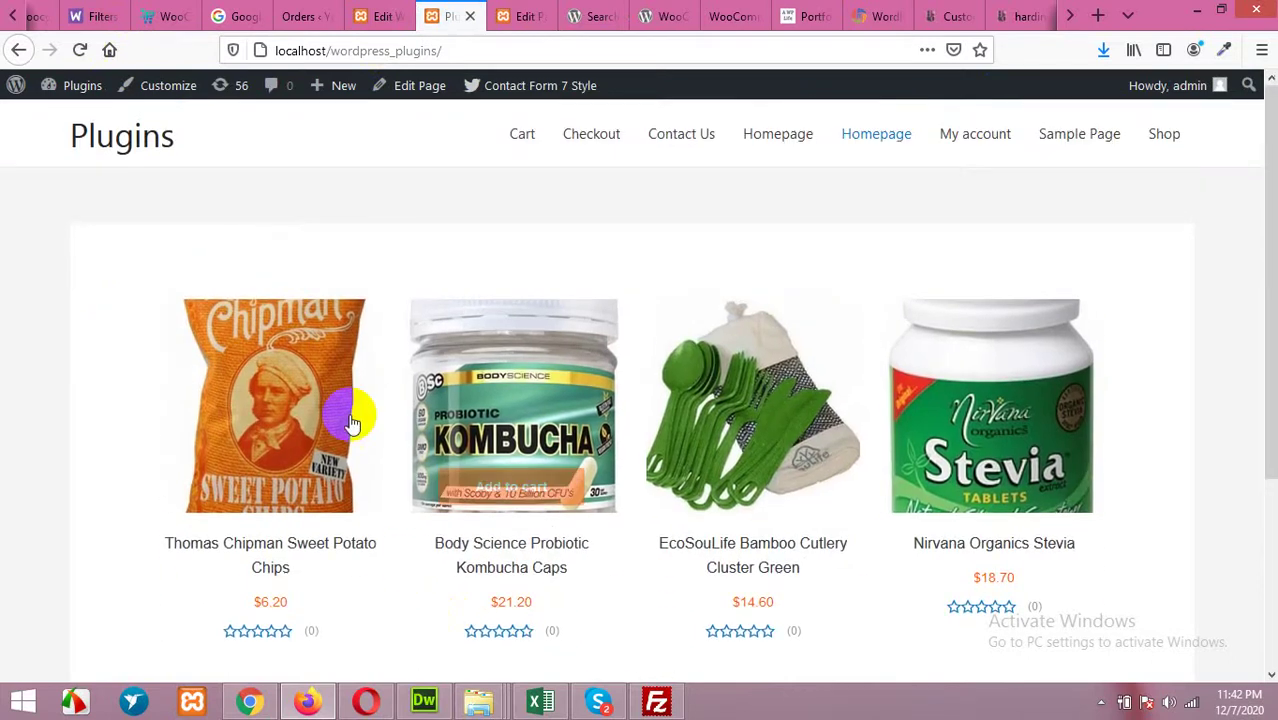
{"action": "left_click", "coordinate": [380, 12]}
{"action": "scroll", "coordinate": [555, 327], "scroll_direction": "up", "scroll_amount": 1}
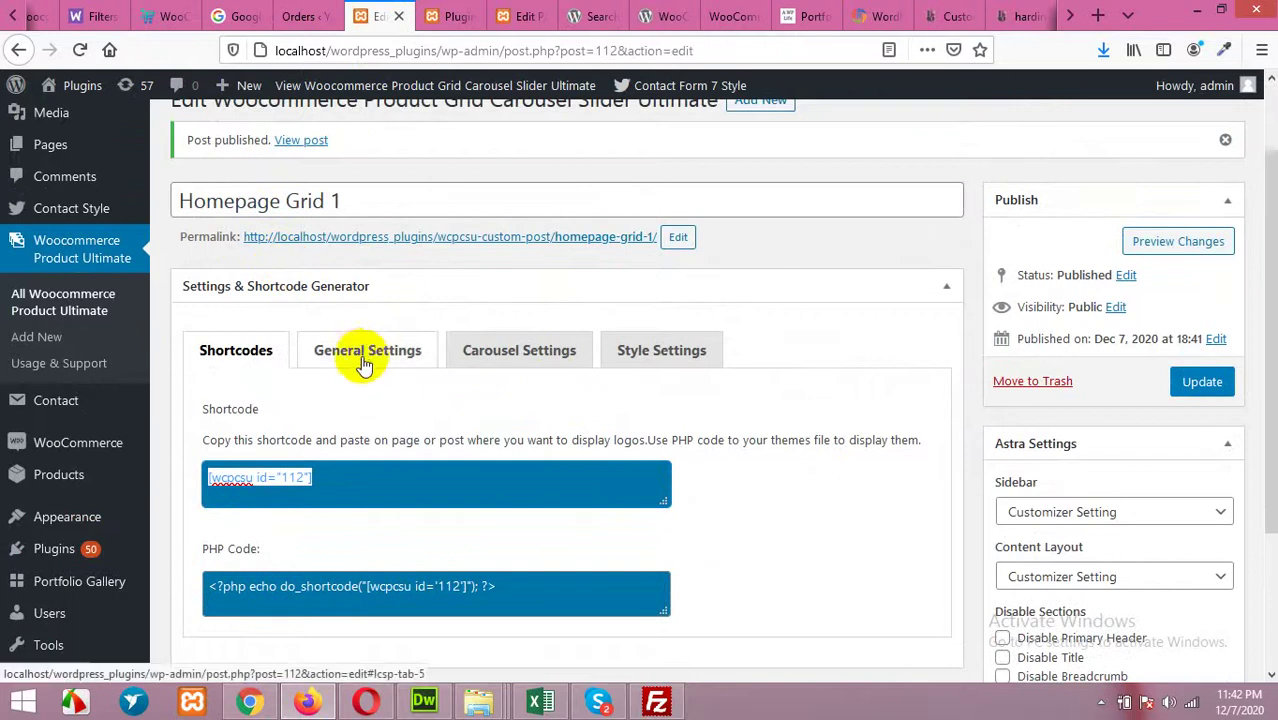
{"action": "left_click", "coordinate": [376, 358]}
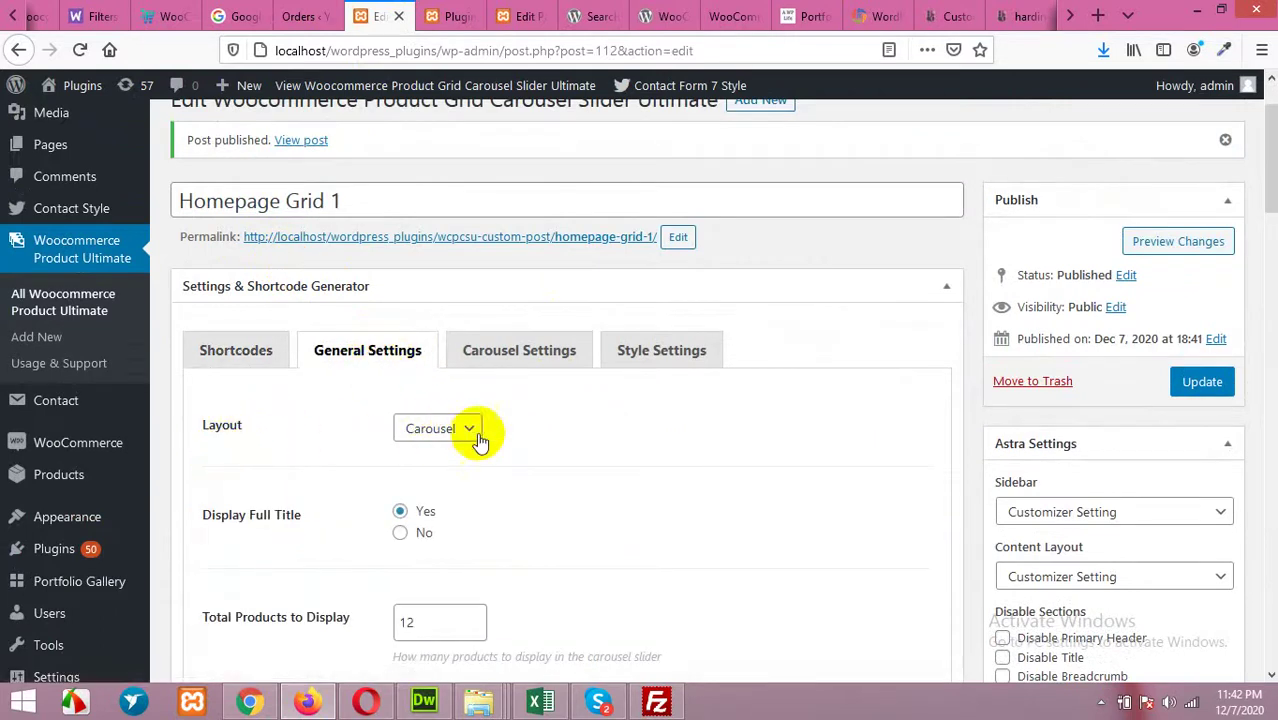
{"action": "scroll", "coordinate": [479, 434], "scroll_direction": "down", "scroll_amount": 1}
{"action": "left_click", "coordinate": [467, 338]}
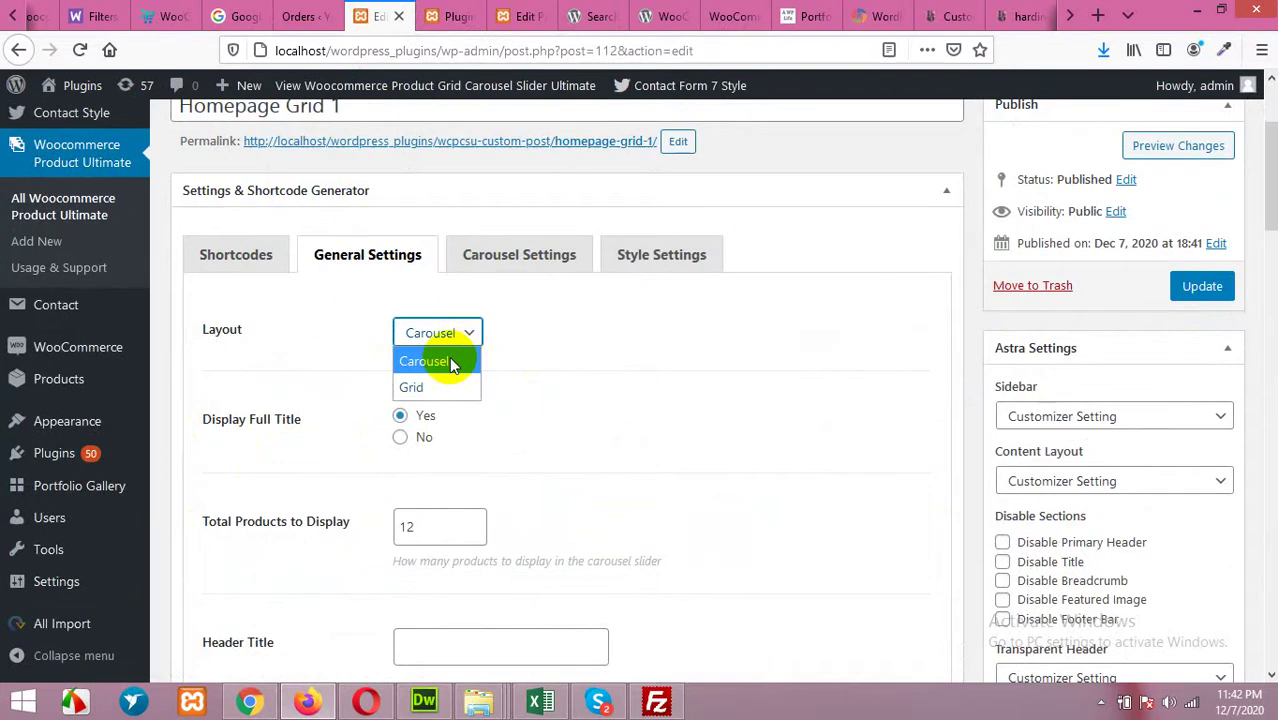
{"action": "left_click", "coordinate": [412, 388]}
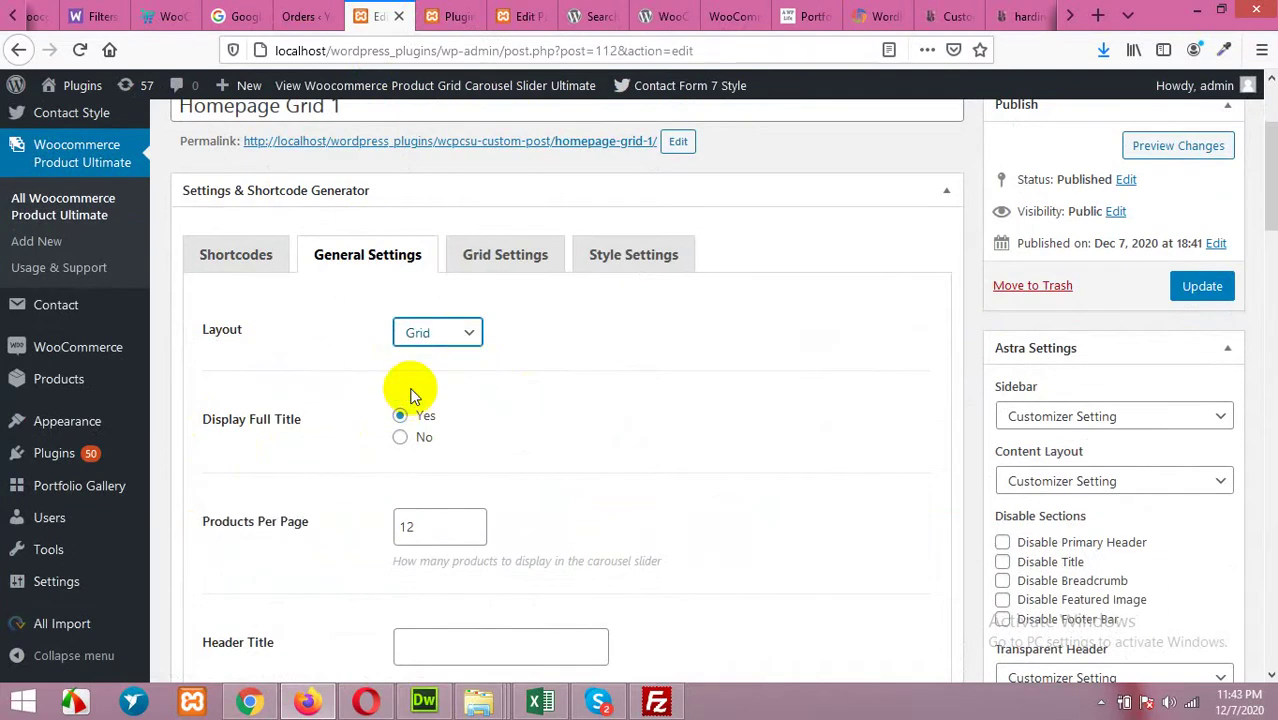
{"action": "left_click", "coordinate": [1190, 288]}
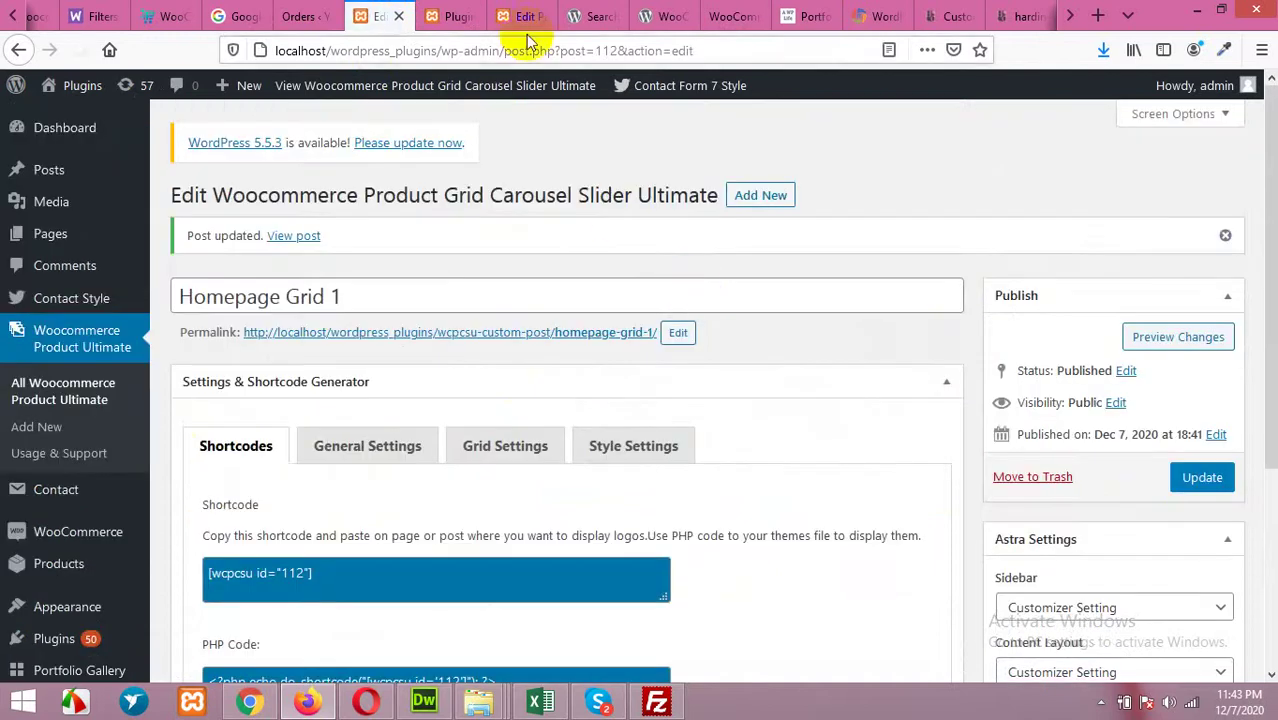
- Reload the live homepage and examine the rows of products in the grid layout
{"action": "left_click", "coordinate": [450, 16]}
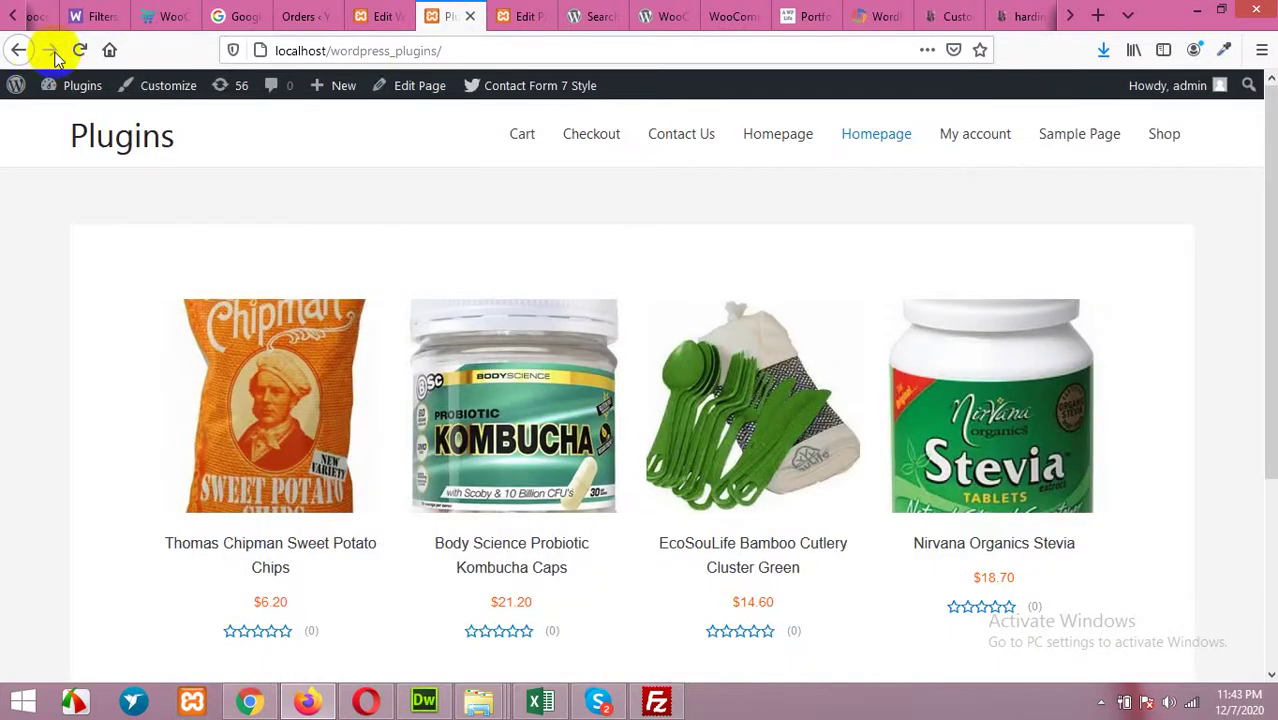
{"action": "left_click", "coordinate": [82, 52]}
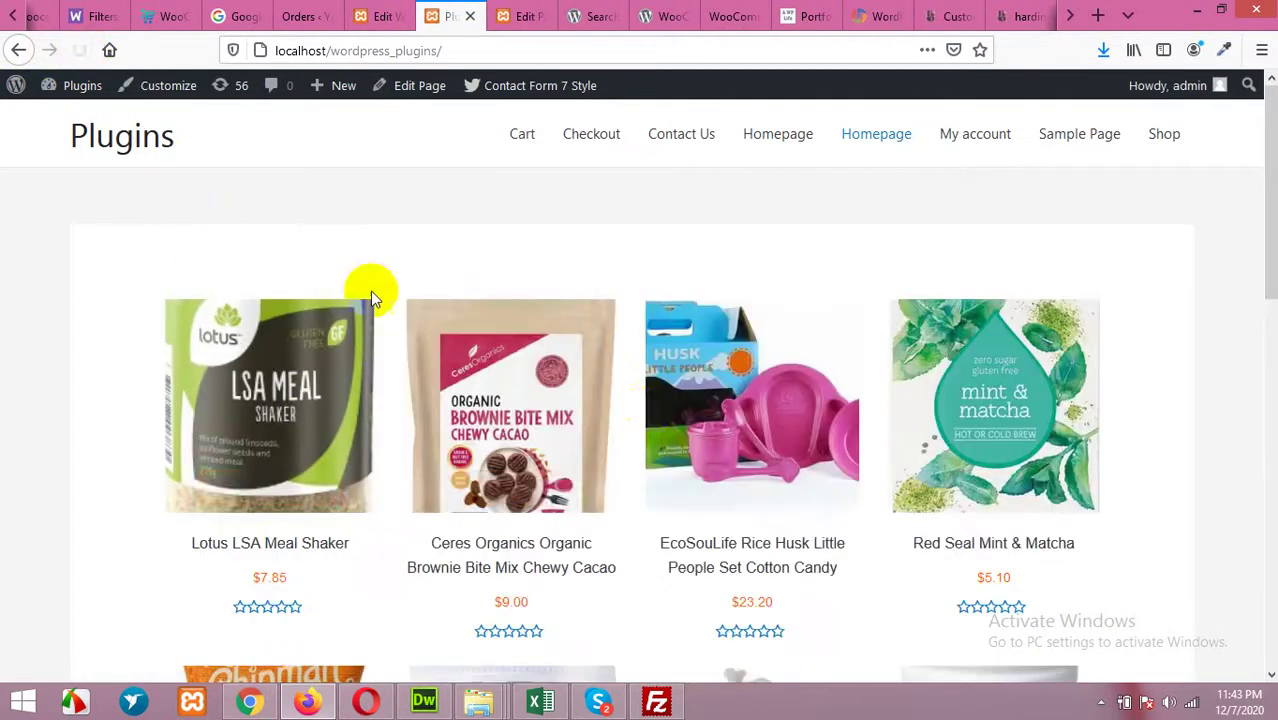
{"action": "scroll", "coordinate": [998, 434], "scroll_direction": "down", "scroll_amount": 3}
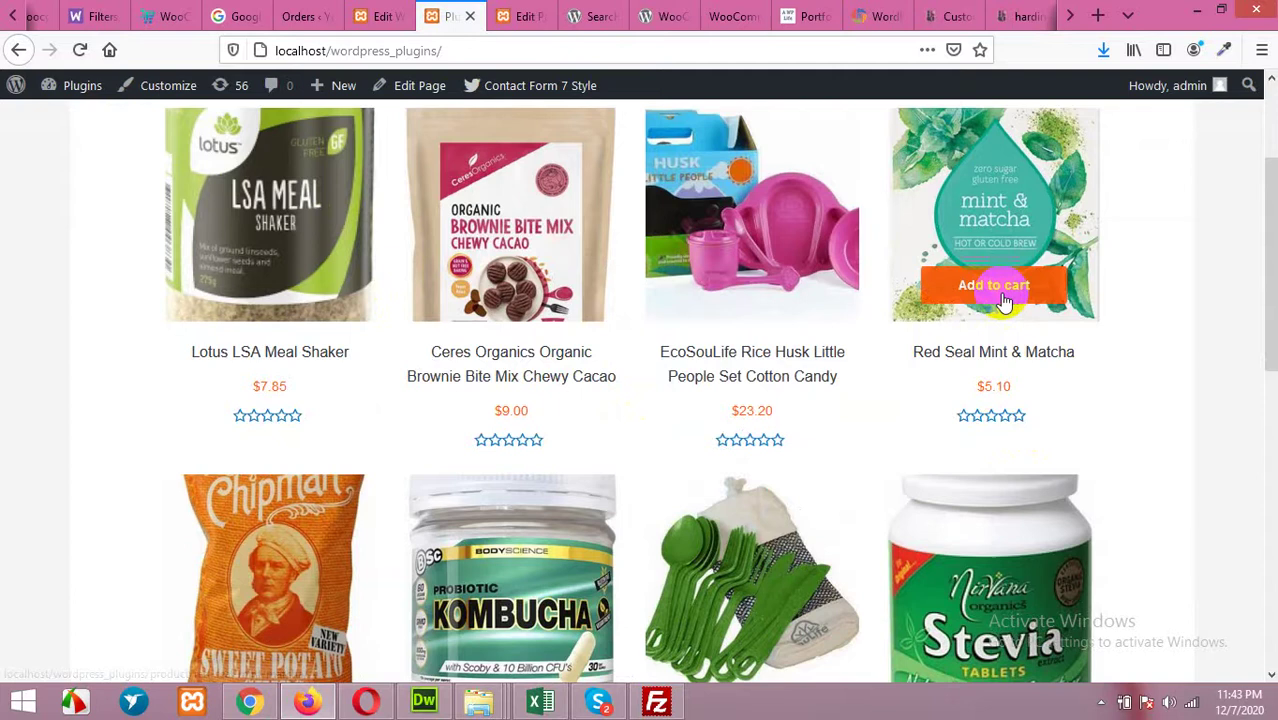
{"action": "scroll", "coordinate": [245, 394], "scroll_direction": "down", "scroll_amount": 2}
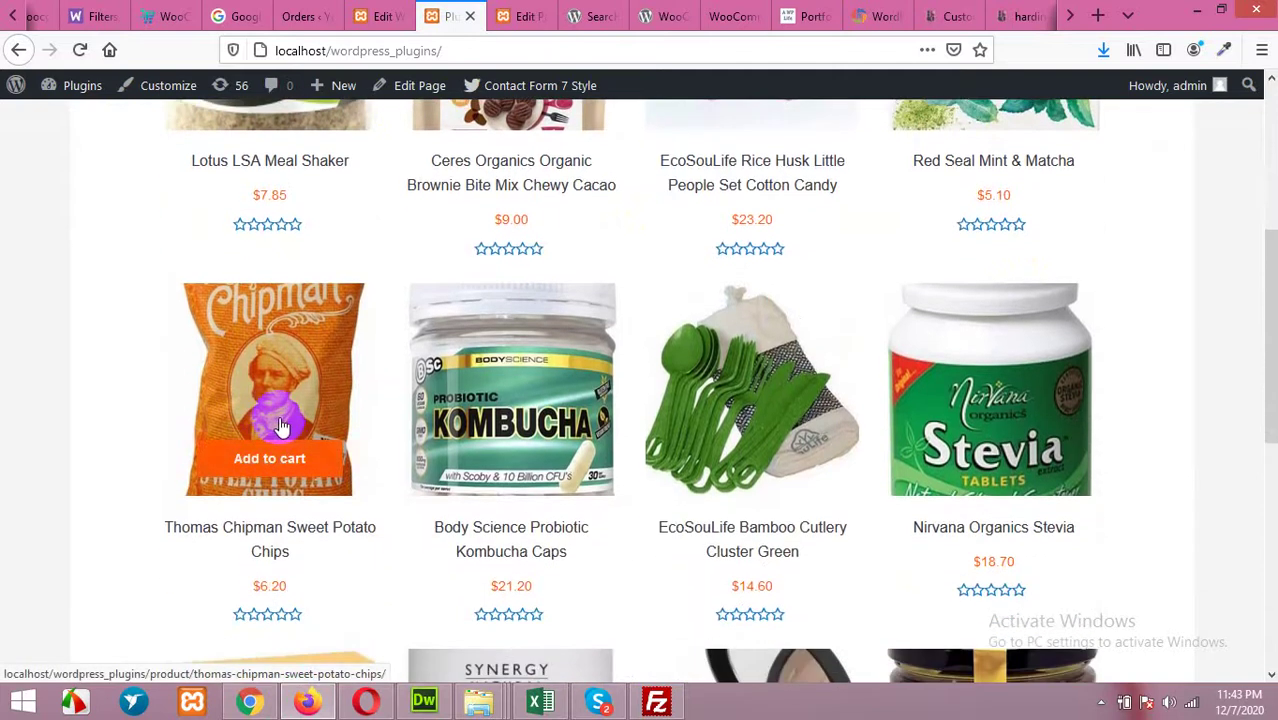
{"action": "scroll", "coordinate": [642, 442], "scroll_direction": "down", "scroll_amount": 3}
{"action": "scroll", "coordinate": [630, 455], "scroll_direction": "down", "scroll_amount": 3}
{"action": "scroll", "coordinate": [970, 348], "scroll_direction": "up", "scroll_amount": 6}
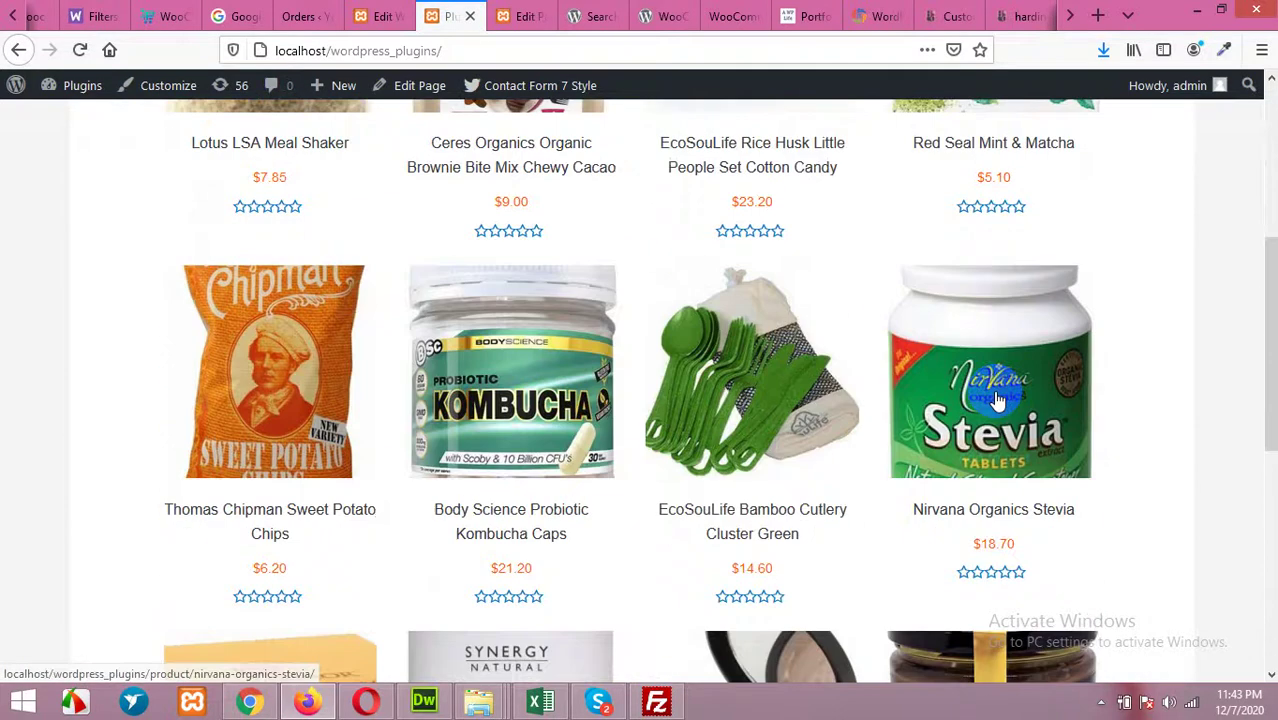
{"action": "scroll", "coordinate": [493, 238], "scroll_direction": "up", "scroll_amount": 3}
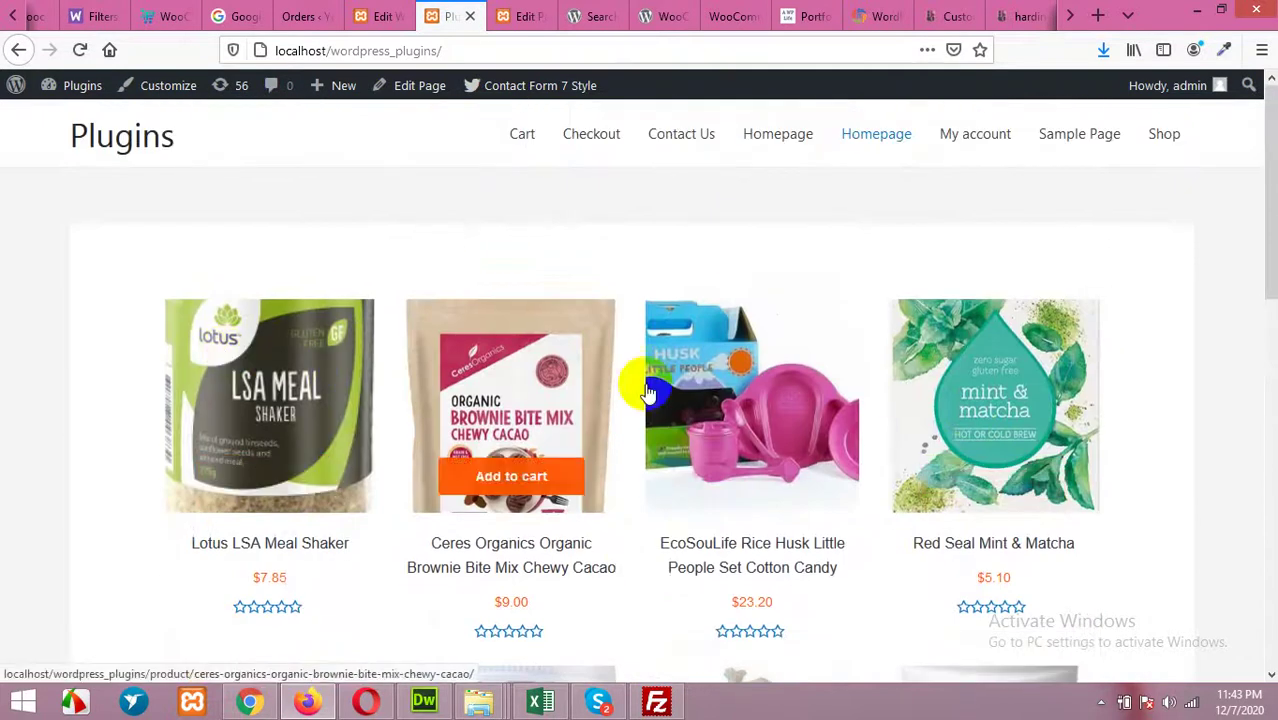
- Examine the plugin's online demo grid, including the quick view of Product Title 2, and compare it with the homepage grid
{"action": "left_click", "coordinate": [663, 10]}
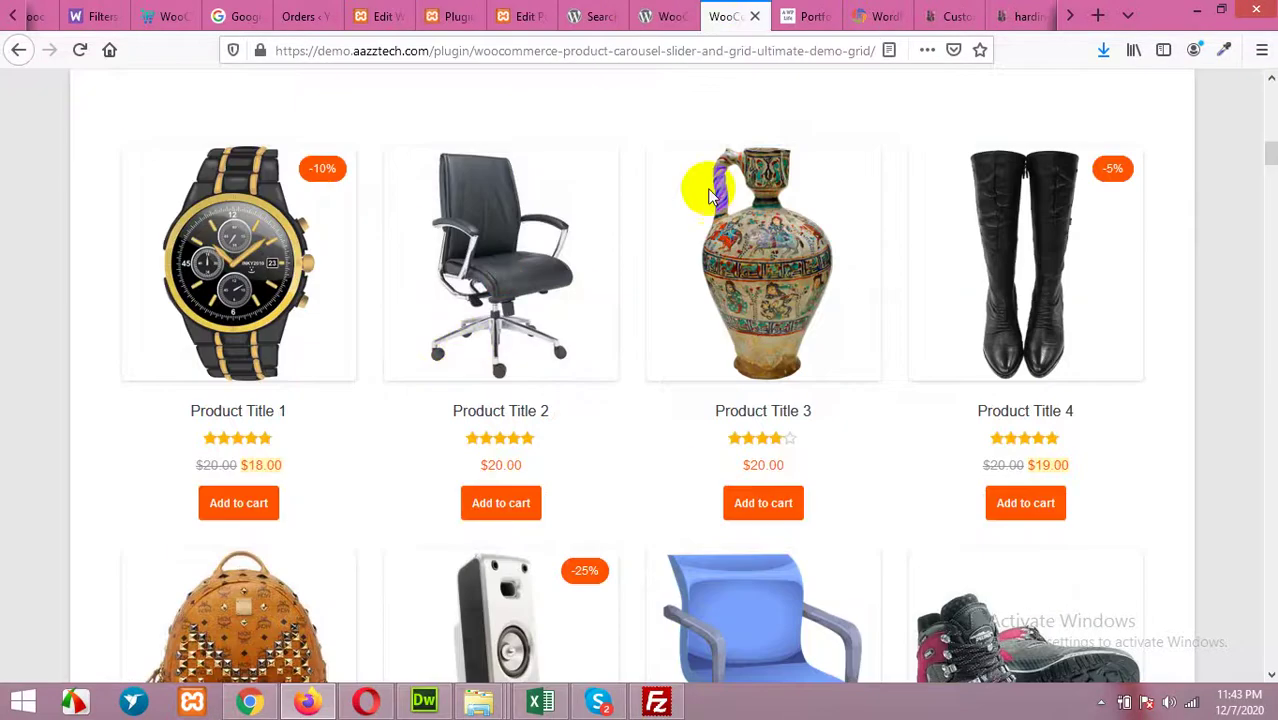
{"action": "scroll", "coordinate": [322, 371], "scroll_direction": "down", "scroll_amount": 3}
{"action": "scroll", "coordinate": [308, 343], "scroll_direction": "up", "scroll_amount": 3}
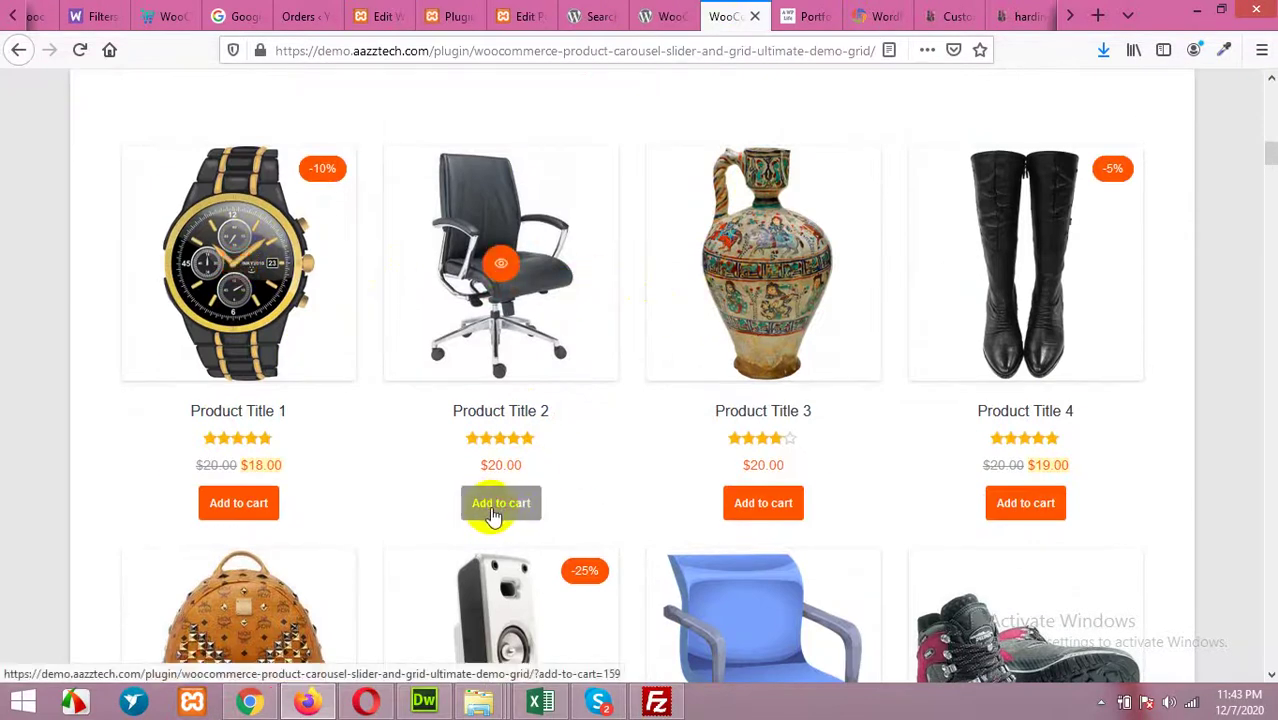
{"action": "left_click", "coordinate": [500, 267]}
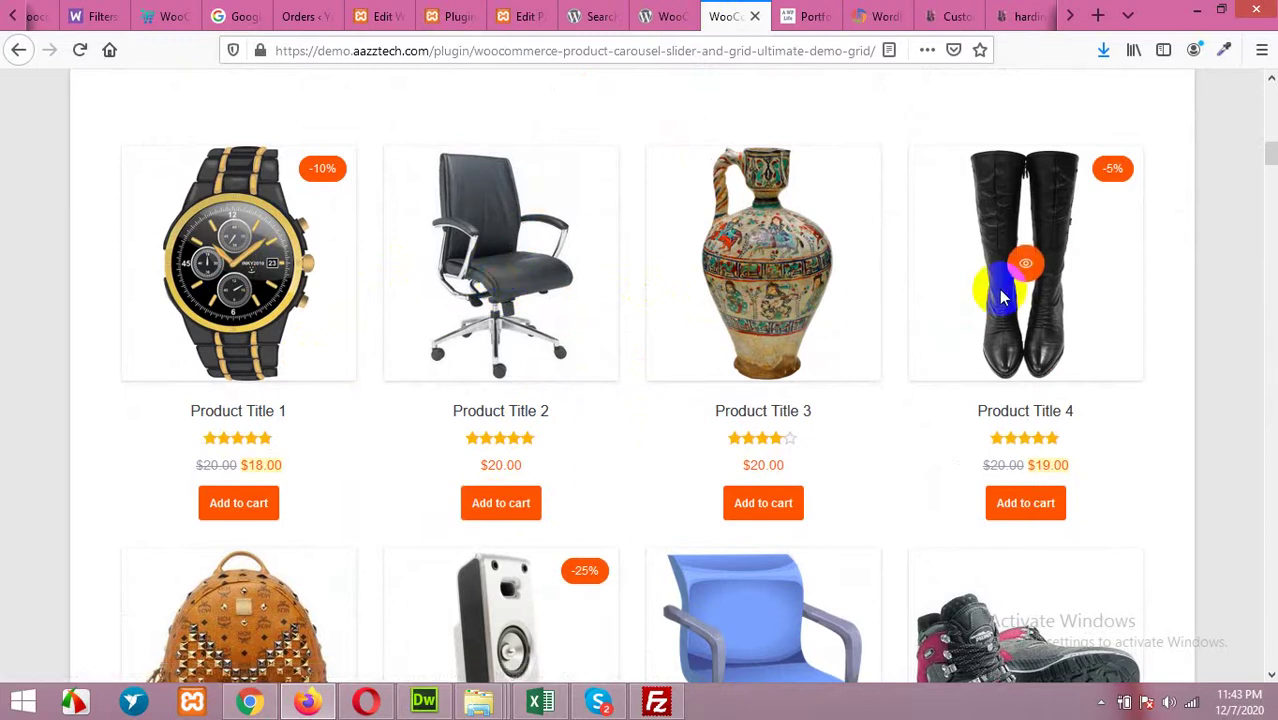
{"action": "left_click", "coordinate": [462, 14]}
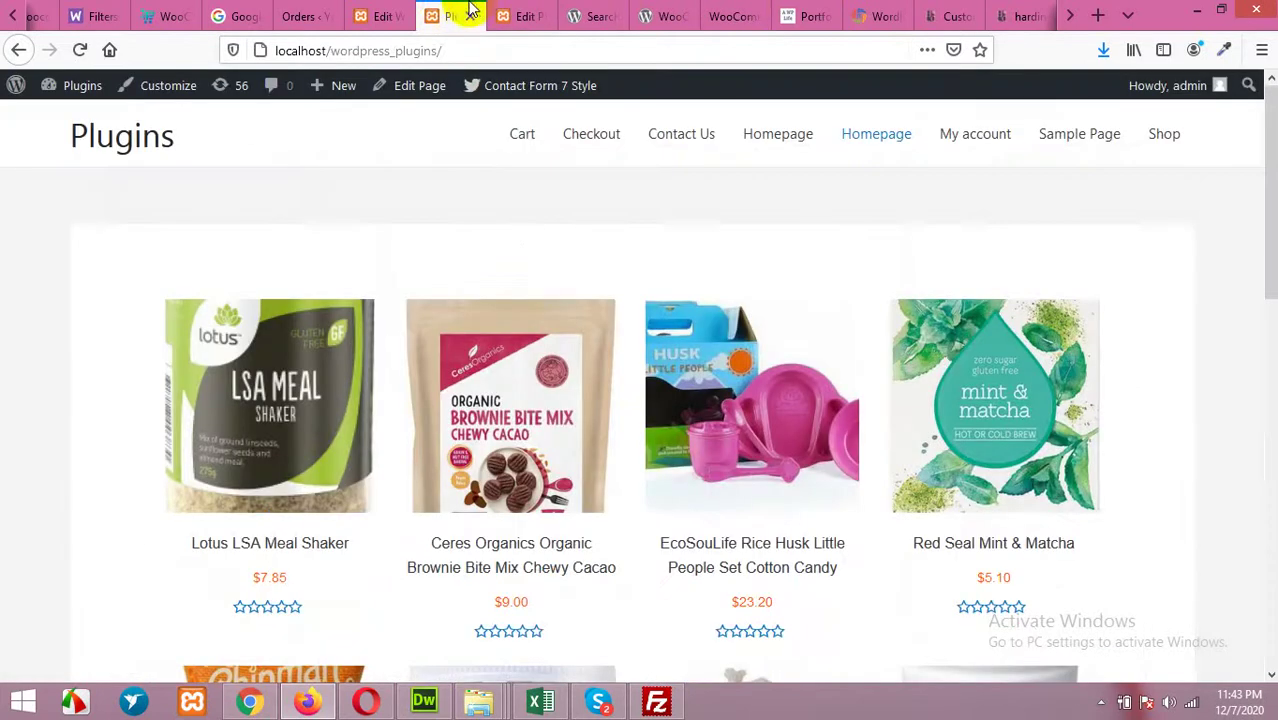
- Set Products Per Page to 20 in the general settings of the Homepage Grid 1 entry
{"action": "left_click", "coordinate": [398, 12]}
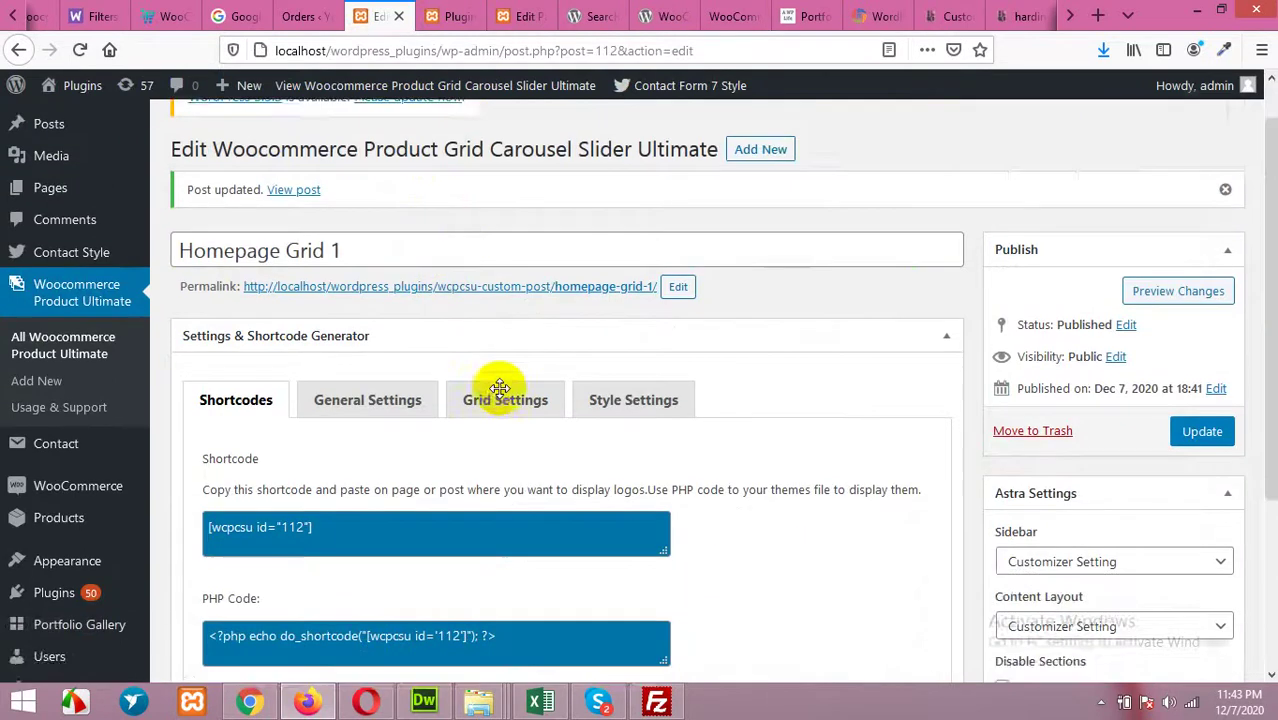
{"action": "scroll", "coordinate": [499, 385], "scroll_direction": "down", "scroll_amount": 4}
{"action": "left_click", "coordinate": [372, 256]}
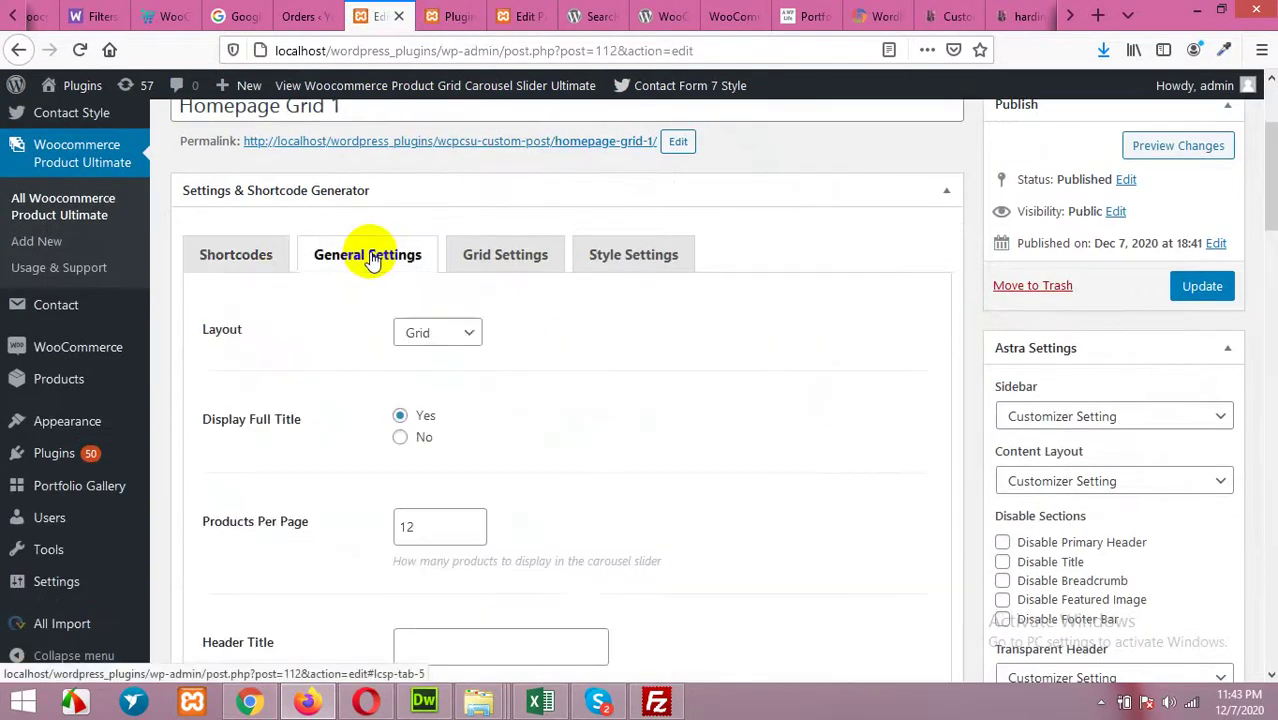
{"action": "scroll", "coordinate": [708, 376], "scroll_direction": "down", "scroll_amount": 5}
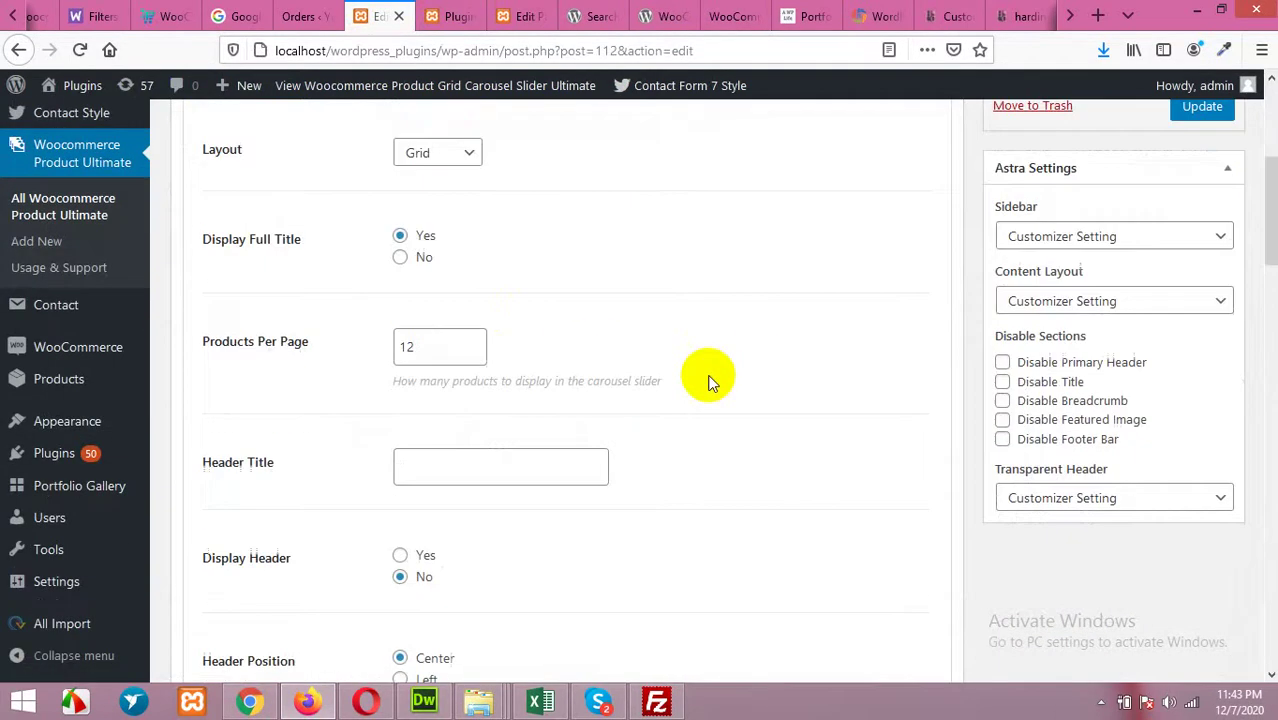
{"action": "scroll", "coordinate": [700, 365], "scroll_direction": "down", "scroll_amount": 1}
{"action": "scroll", "coordinate": [633, 337], "scroll_direction": "up", "scroll_amount": 2}
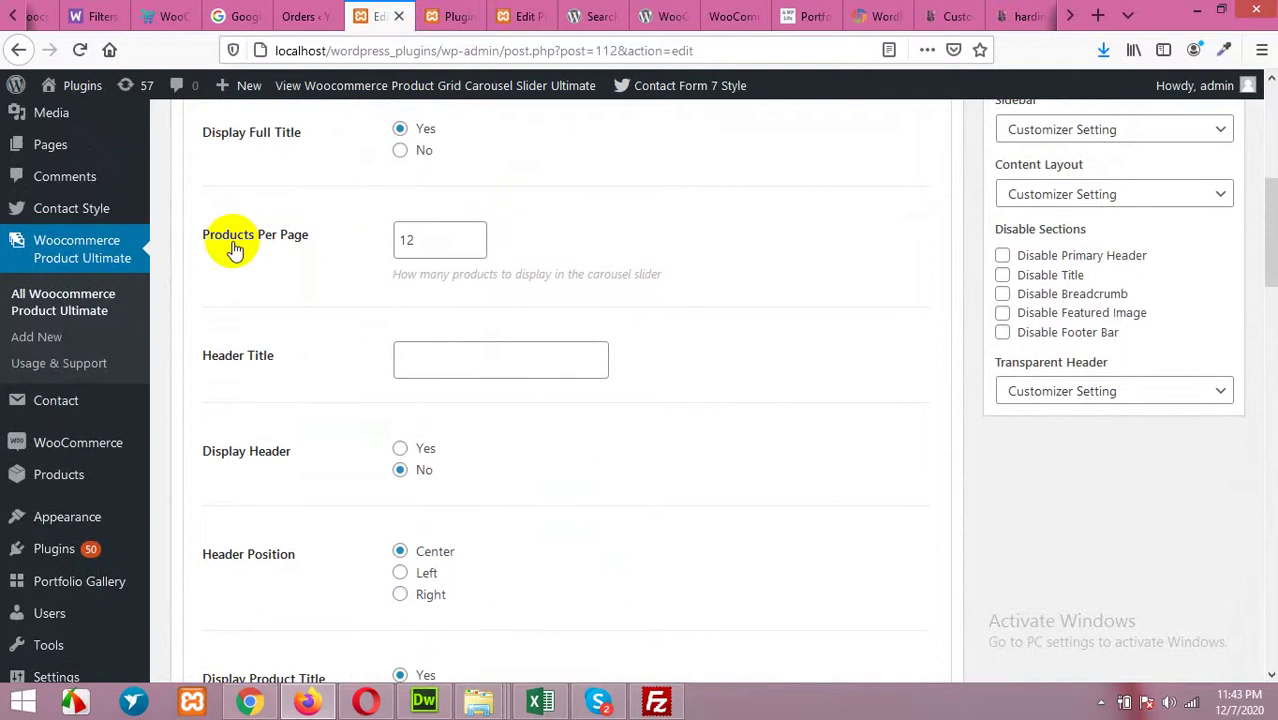
{"action": "double_click", "coordinate": [416, 238]}
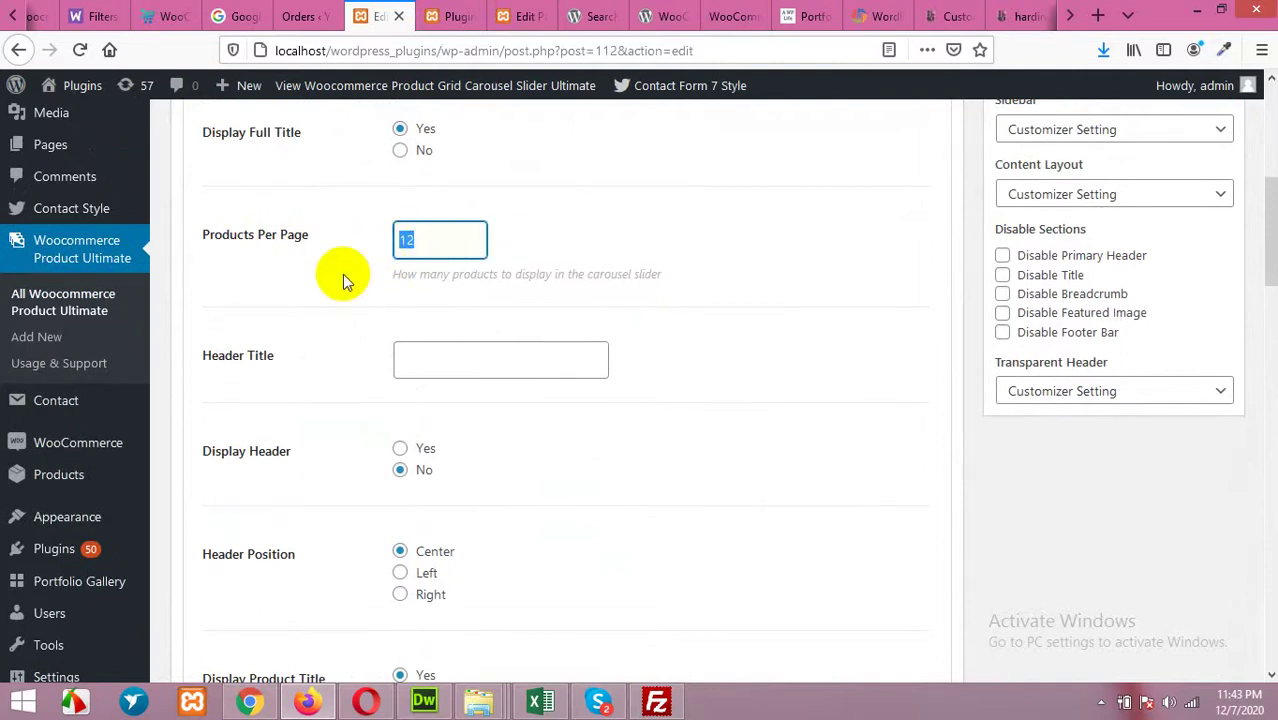
{"action": "type", "text": "20"}
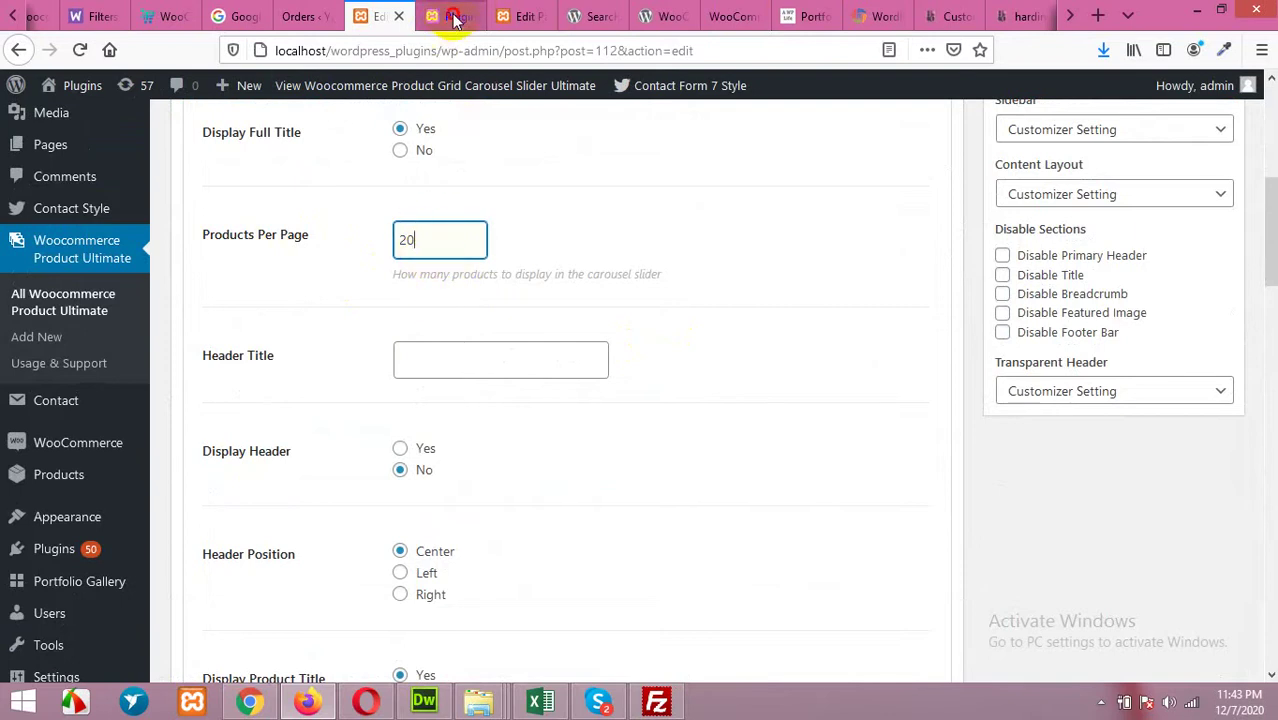
- Compare the products in the plugin's demo grid with those on the live homepage
{"action": "left_click", "coordinate": [525, 16]}
{"action": "left_click", "coordinate": [568, 16]}
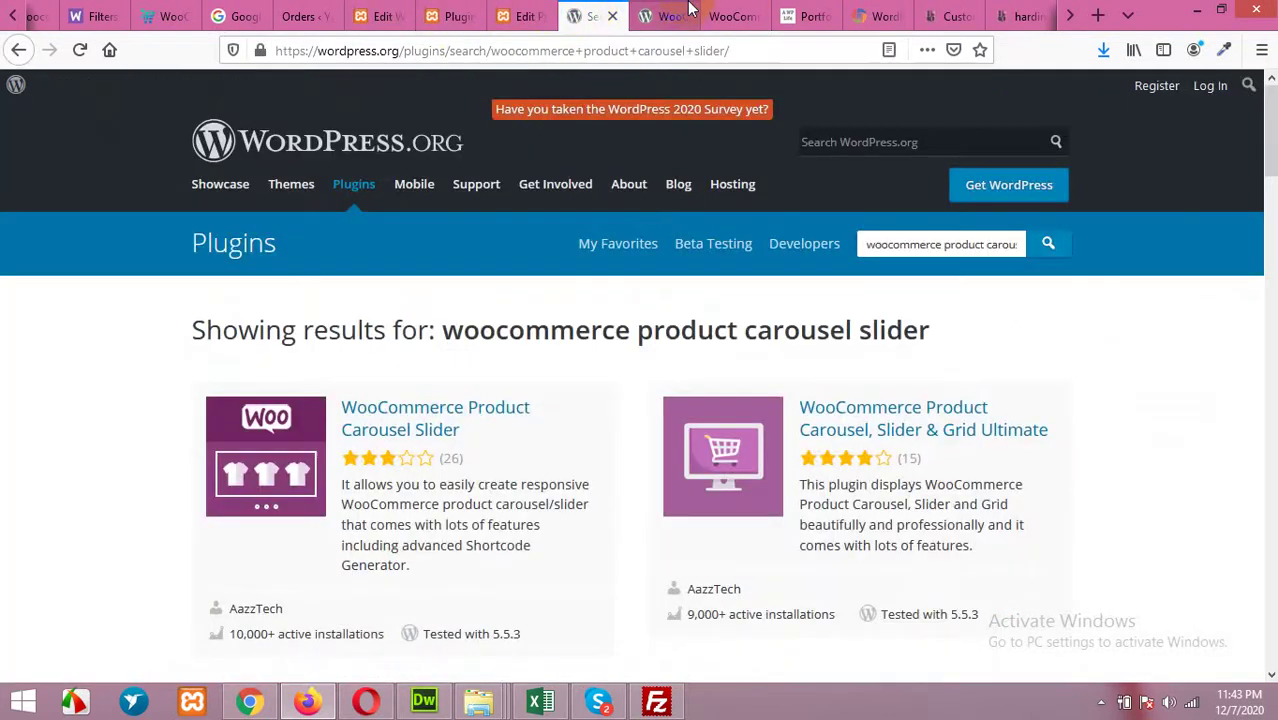
{"action": "left_click", "coordinate": [728, 16]}
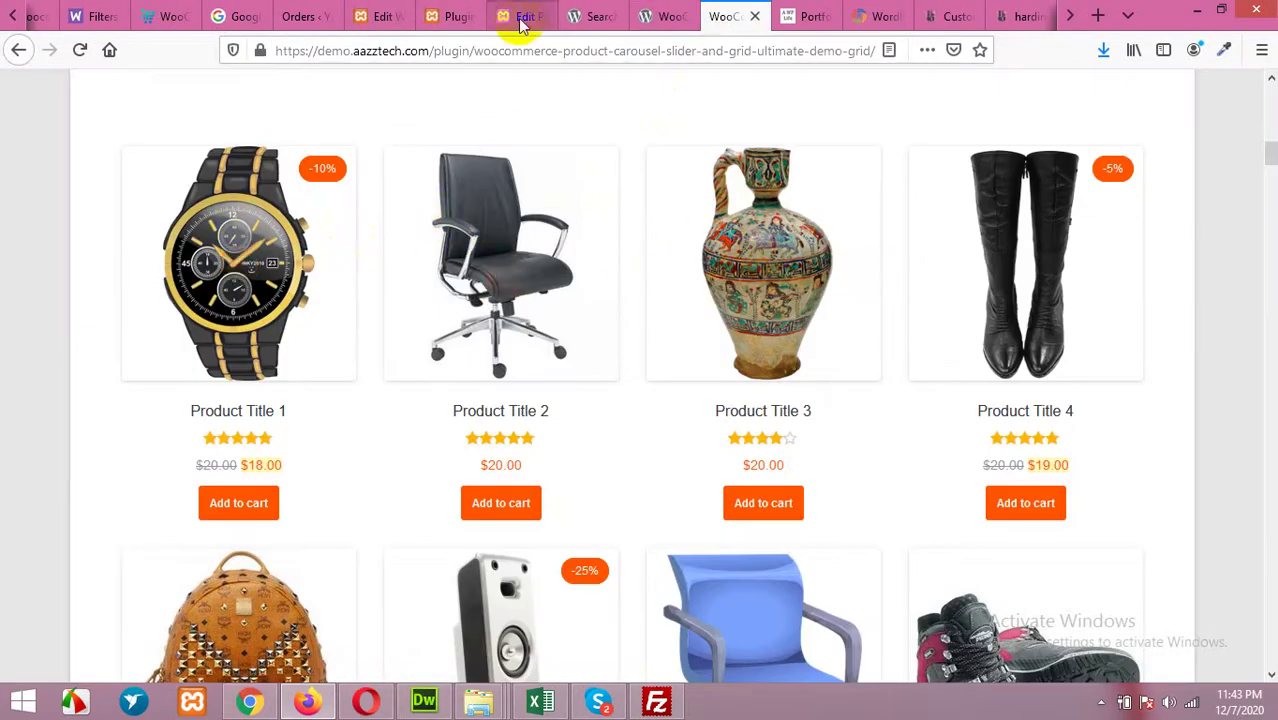
{"action": "left_click", "coordinate": [452, 16]}
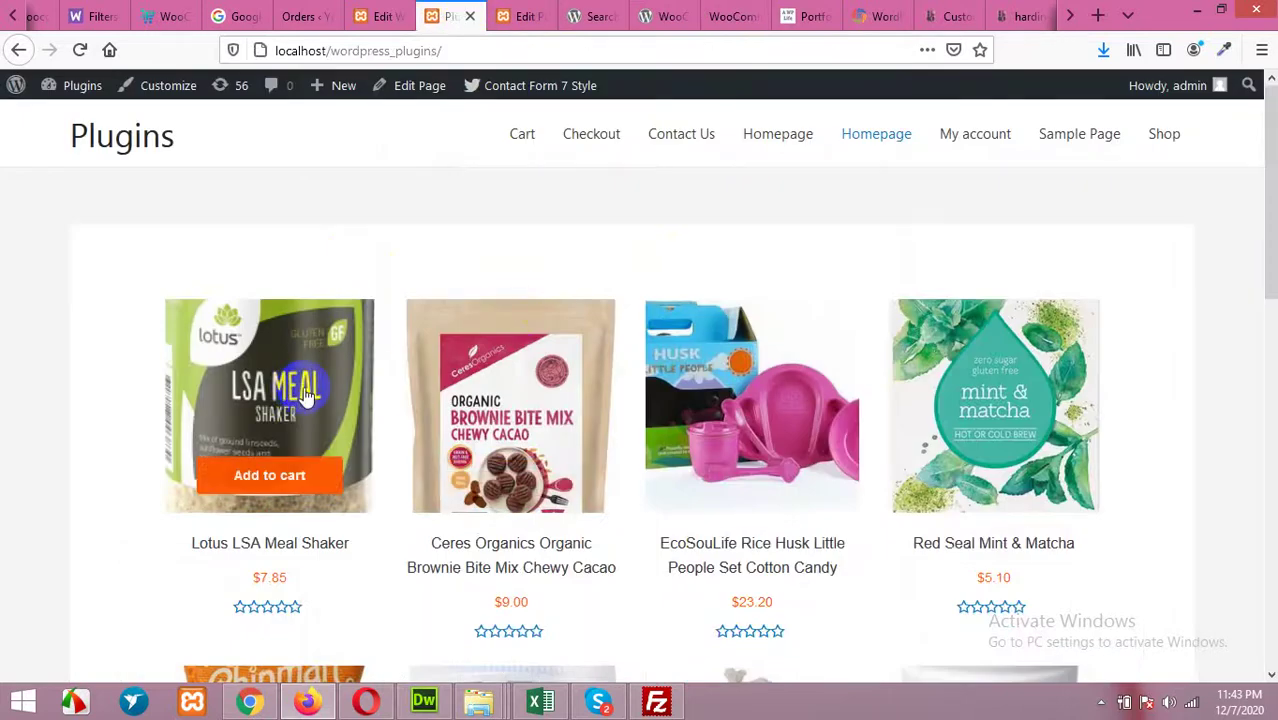
{"action": "scroll", "coordinate": [705, 408], "scroll_direction": "down", "scroll_amount": 4}
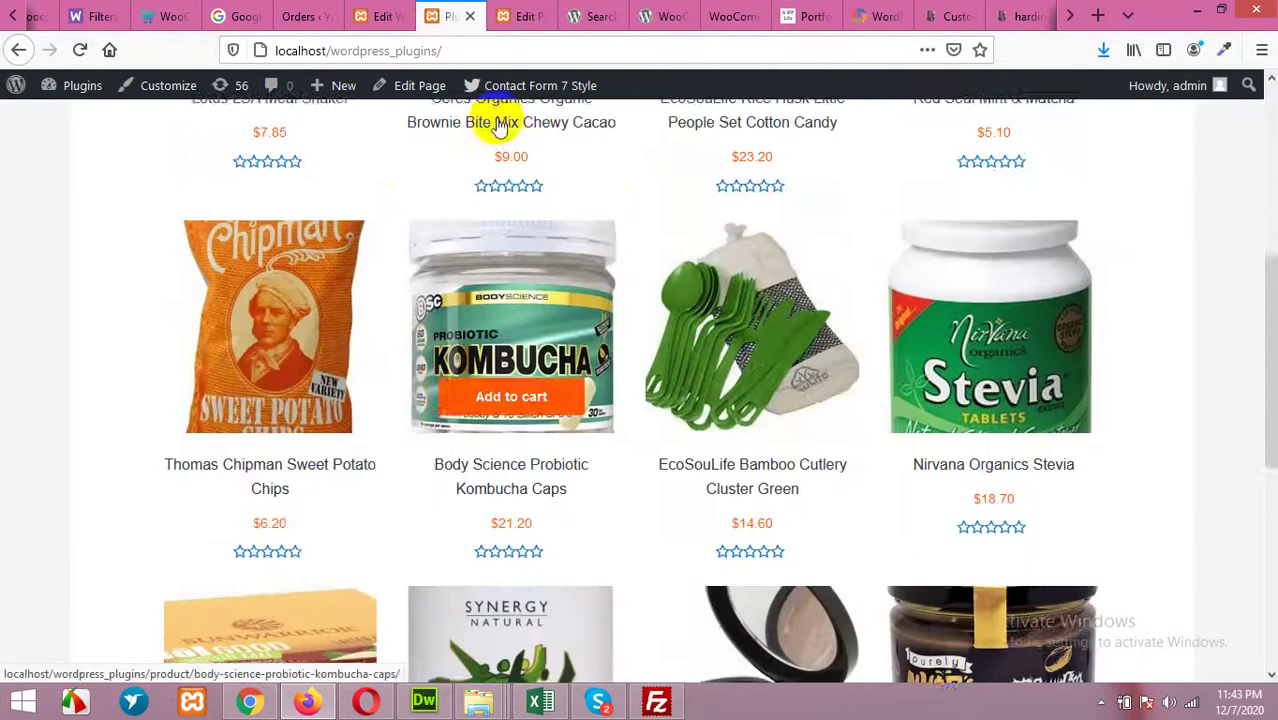
- Review the header, product type and ribbon options in the general settings of the Homepage Grid 1 entry
{"action": "left_click", "coordinate": [385, 16]}
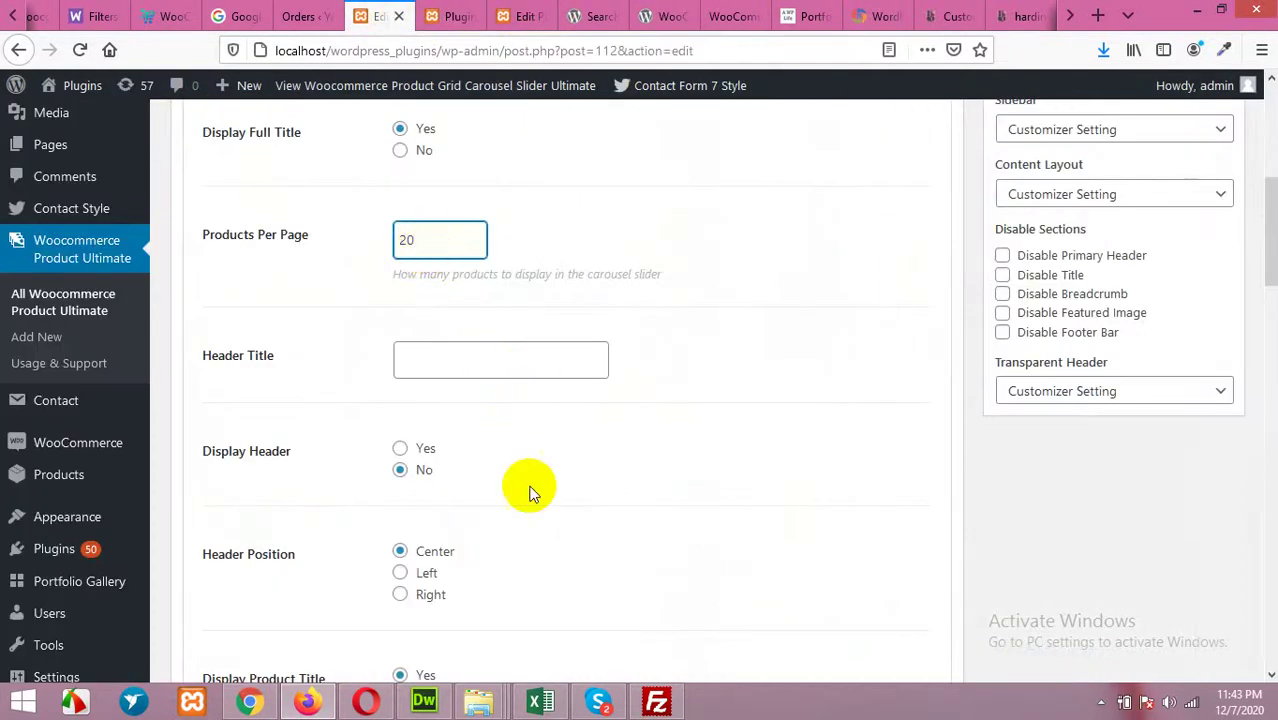
{"action": "scroll", "coordinate": [410, 520], "scroll_direction": "down", "scroll_amount": 5}
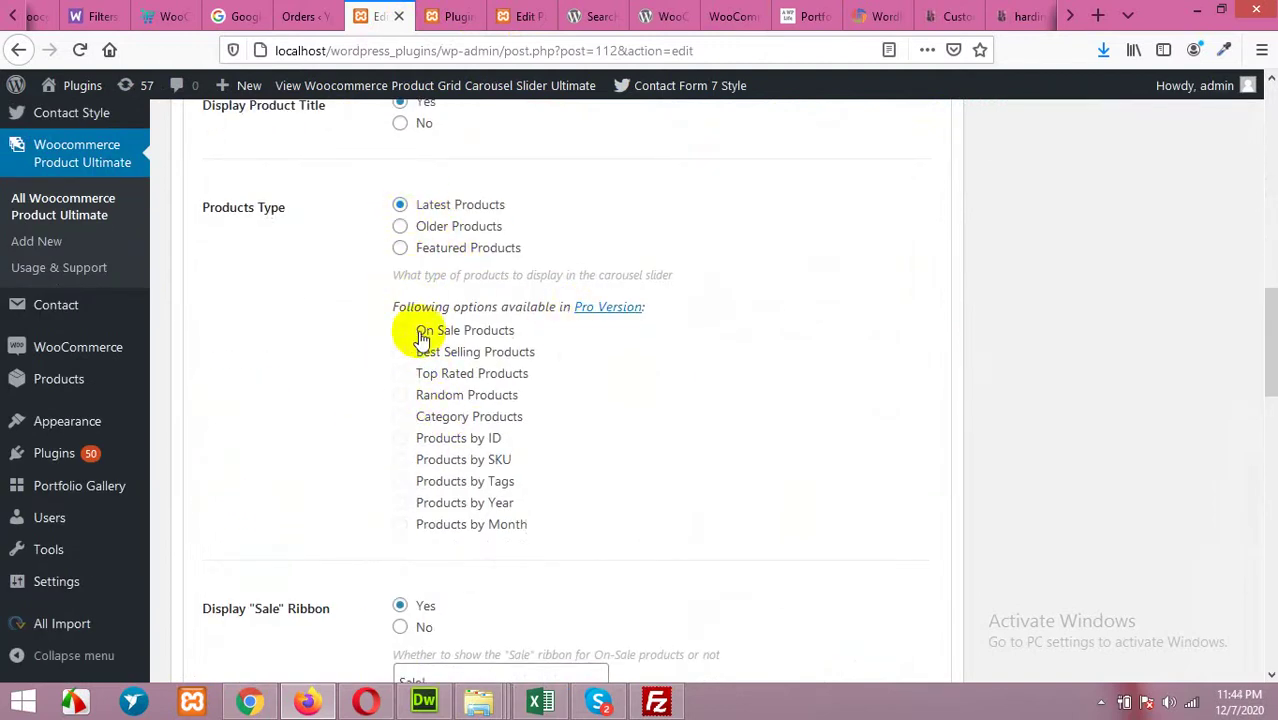
{"action": "scroll", "coordinate": [416, 518], "scroll_direction": "down", "scroll_amount": 5}
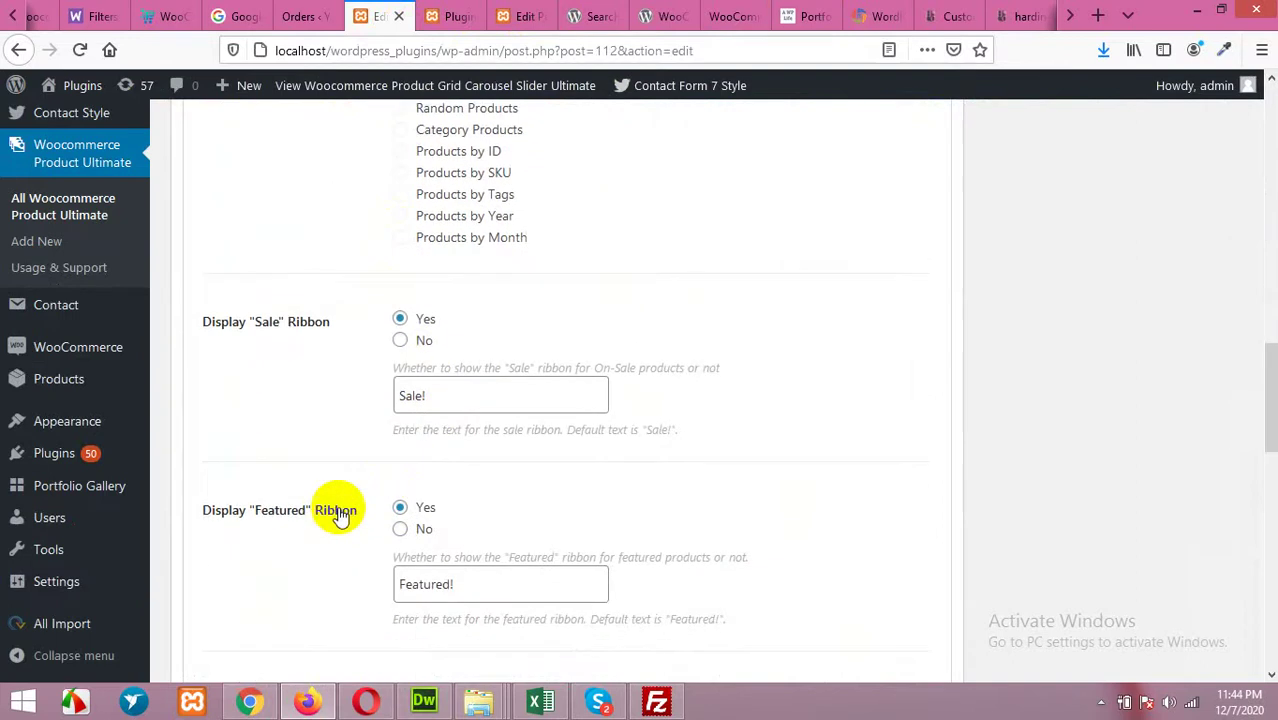
{"action": "scroll", "coordinate": [328, 480], "scroll_direction": "up", "scroll_amount": 10}
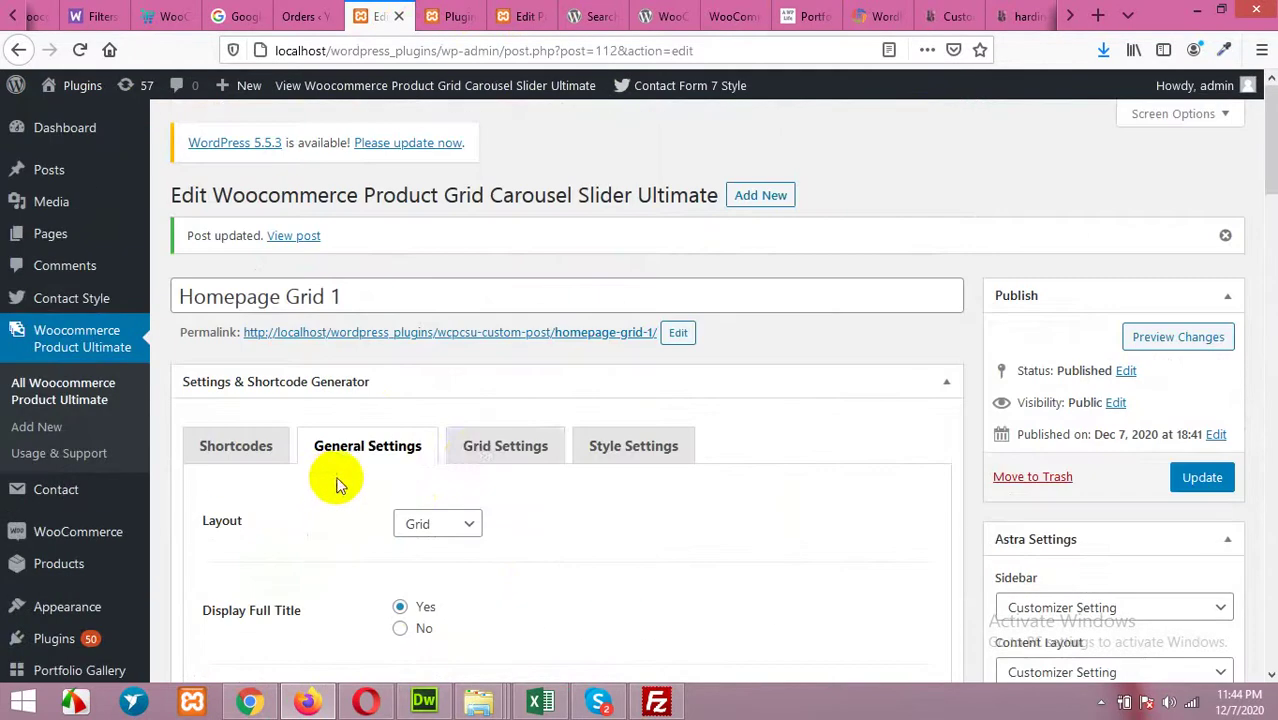
- Set the grid theme of the Homepage Grid 1 entry to Theme-2 and update the entry
{"action": "left_click", "coordinate": [488, 452]}
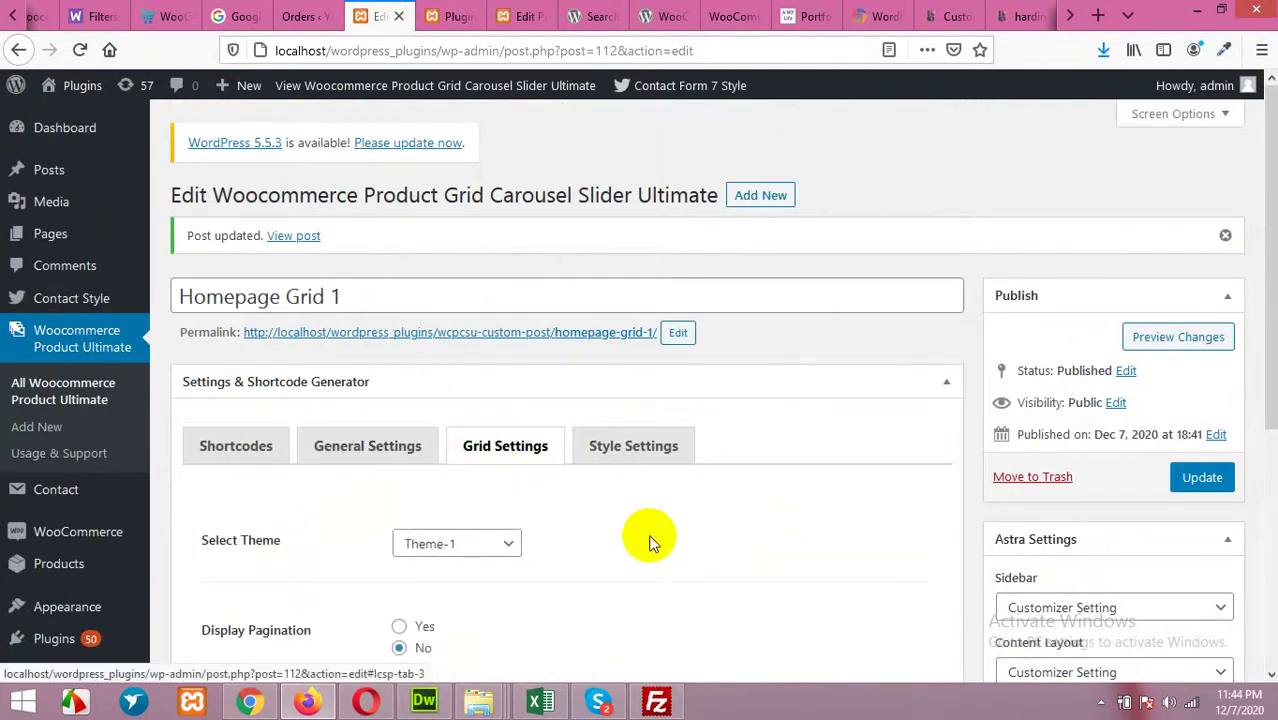
{"action": "scroll", "coordinate": [650, 537], "scroll_direction": "down", "scroll_amount": 2}
{"action": "left_click", "coordinate": [485, 362]}
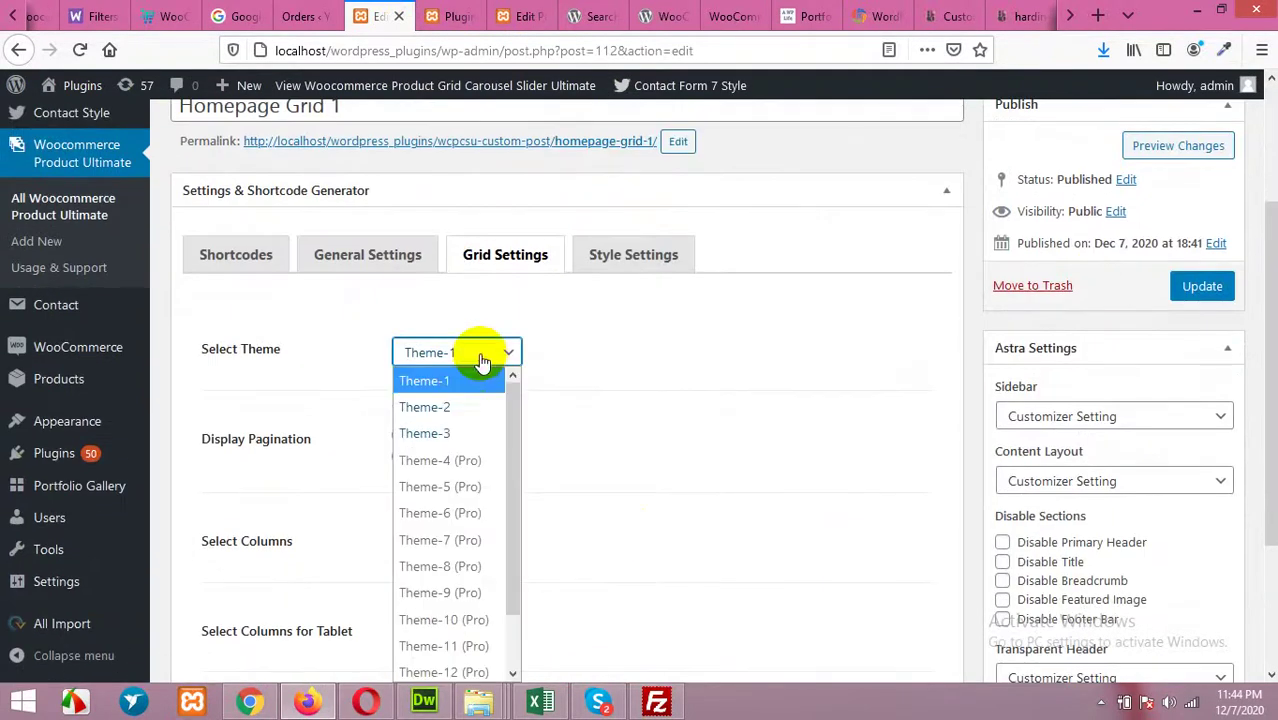
{"action": "left_click", "coordinate": [436, 407]}
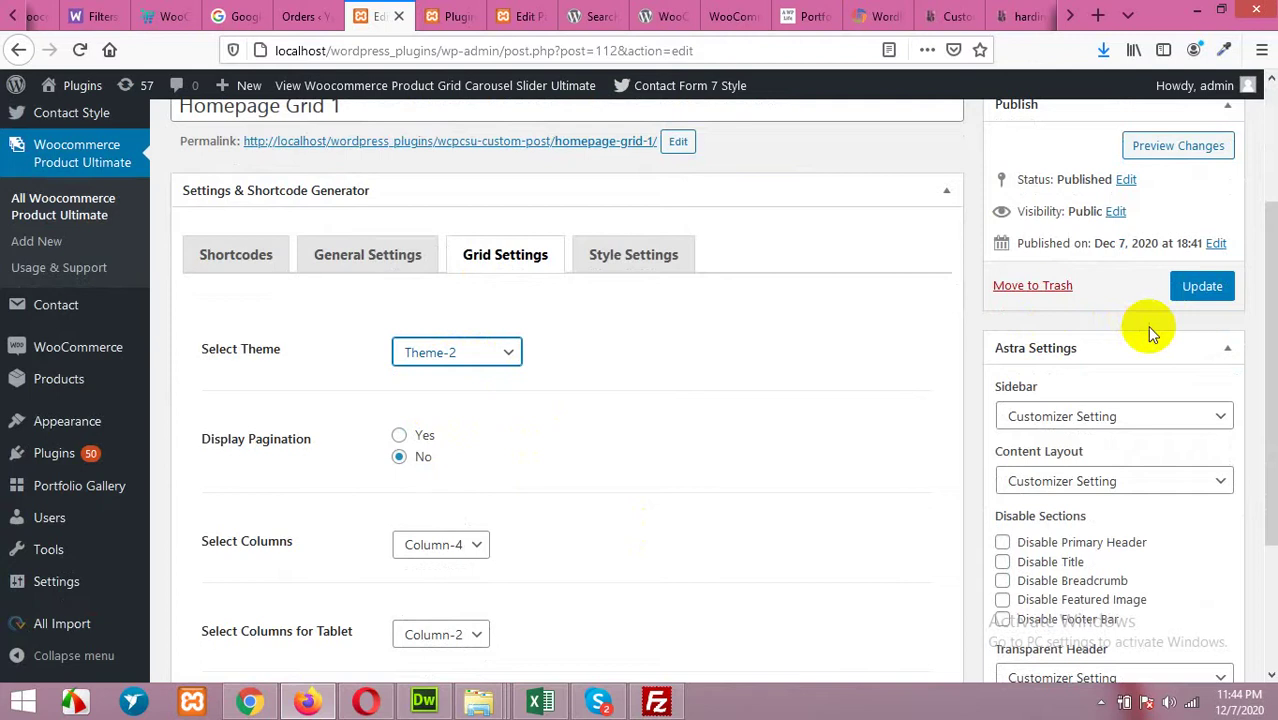
{"action": "left_click", "coordinate": [1200, 287]}
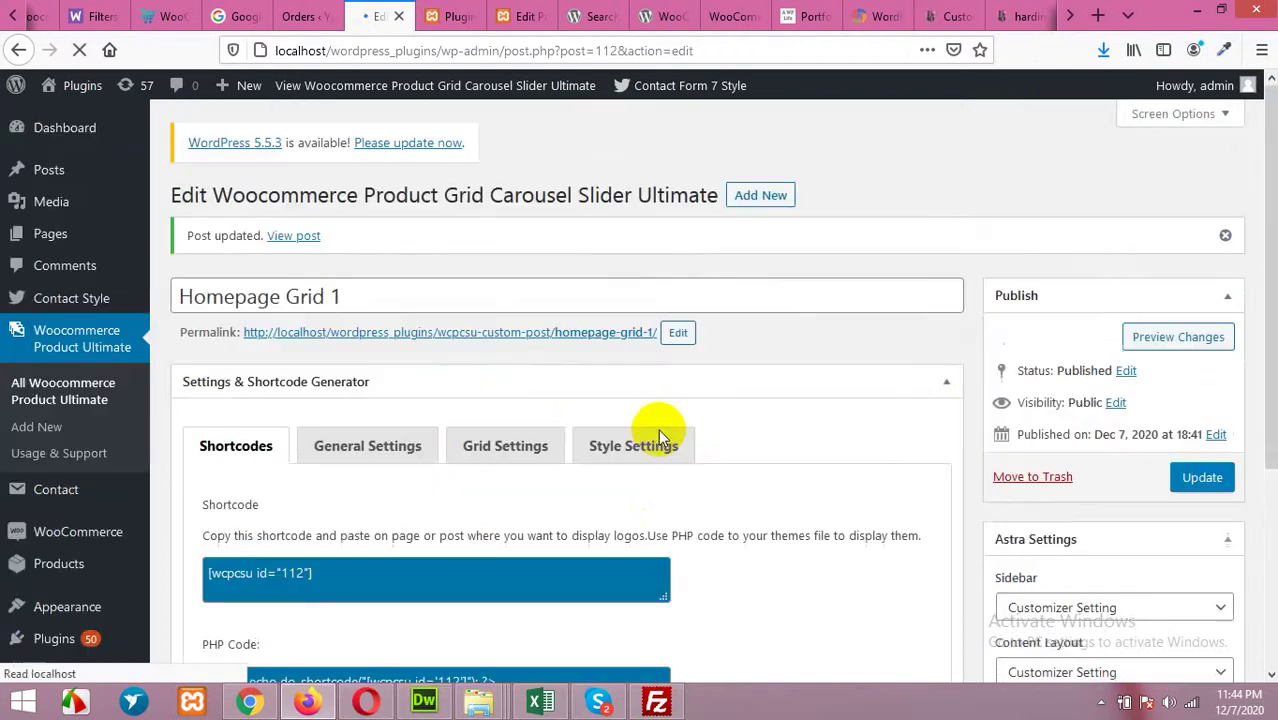
- Review the column count choices in the grid settings of the Homepage Grid 1 entry
{"action": "left_click", "coordinate": [491, 450]}
{"action": "scroll", "coordinate": [528, 455], "scroll_direction": "down", "scroll_amount": 4}
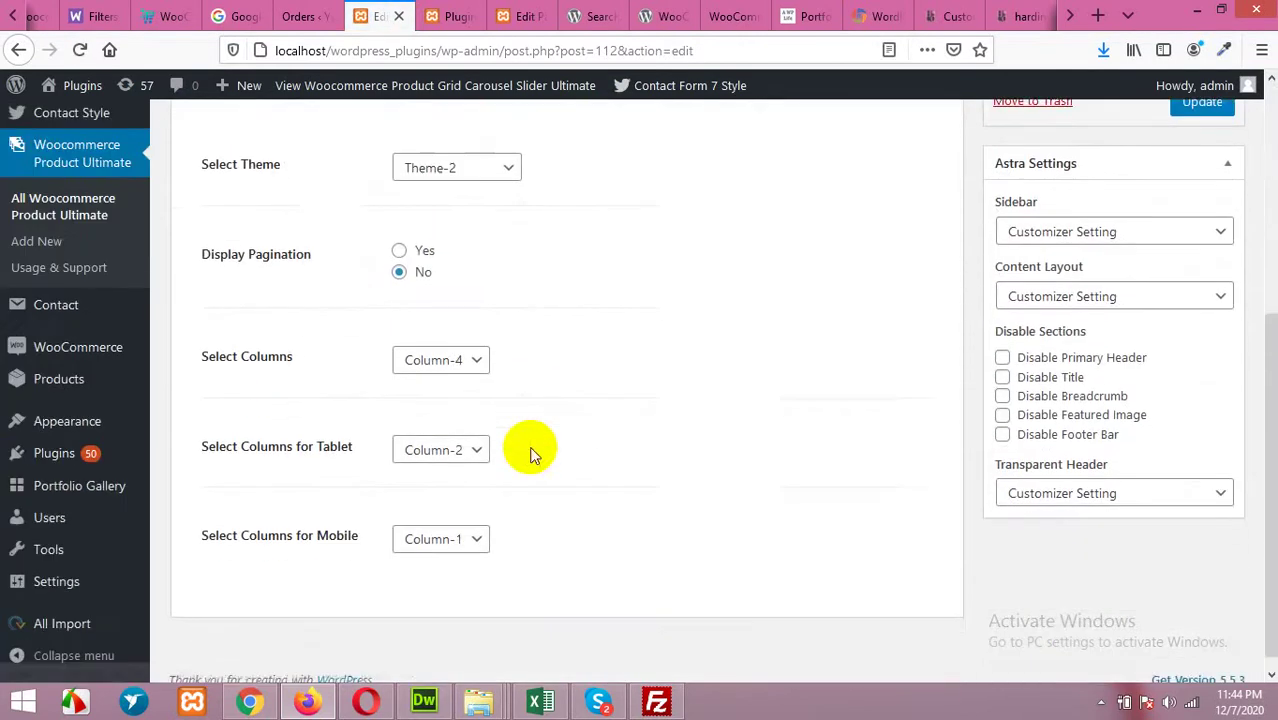
{"action": "left_click", "coordinate": [450, 347]}
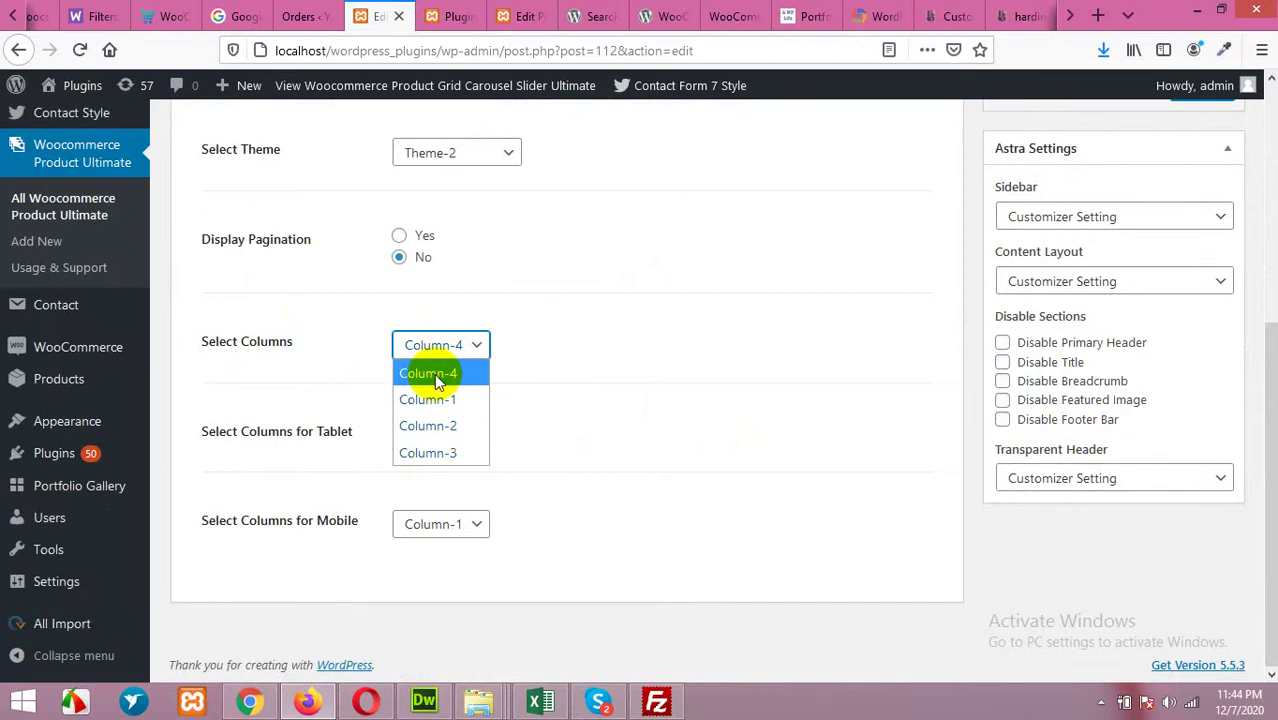
{"action": "left_click", "coordinate": [562, 357]}
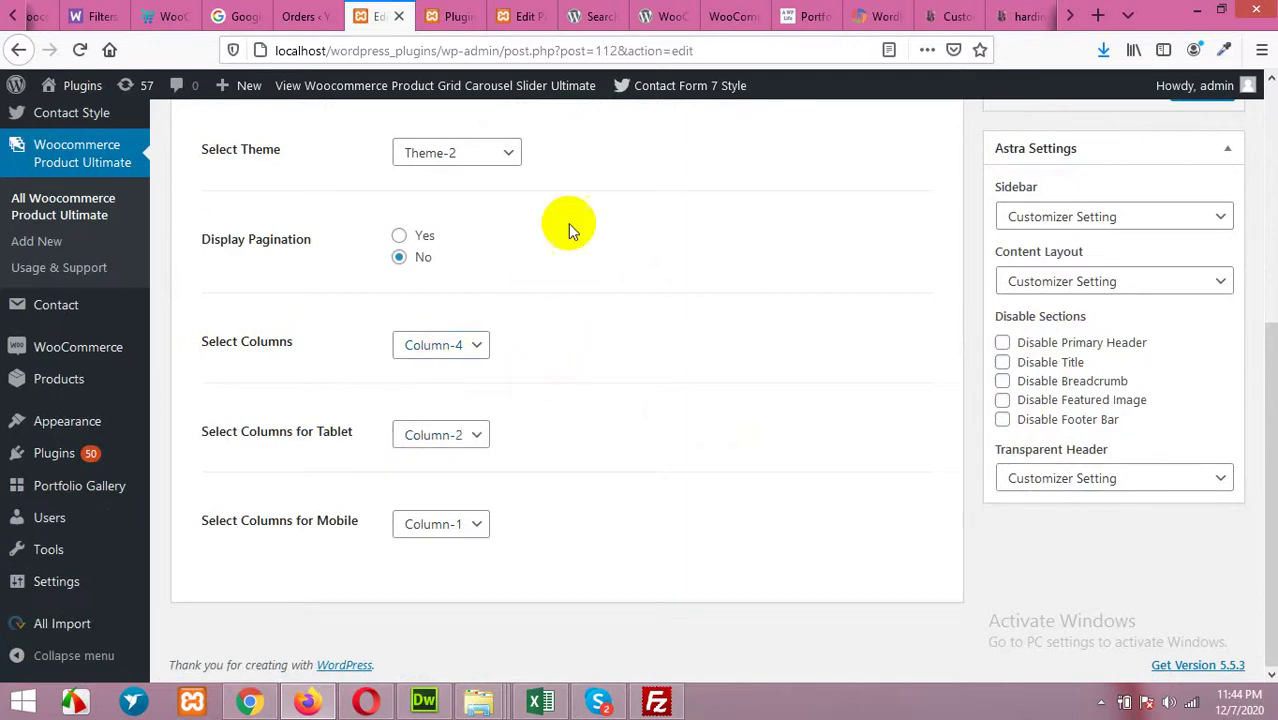
- Check the four-column layout on the live homepage and reload the page to examine the grid with Theme-2 applied
{"action": "left_click", "coordinate": [455, 16]}
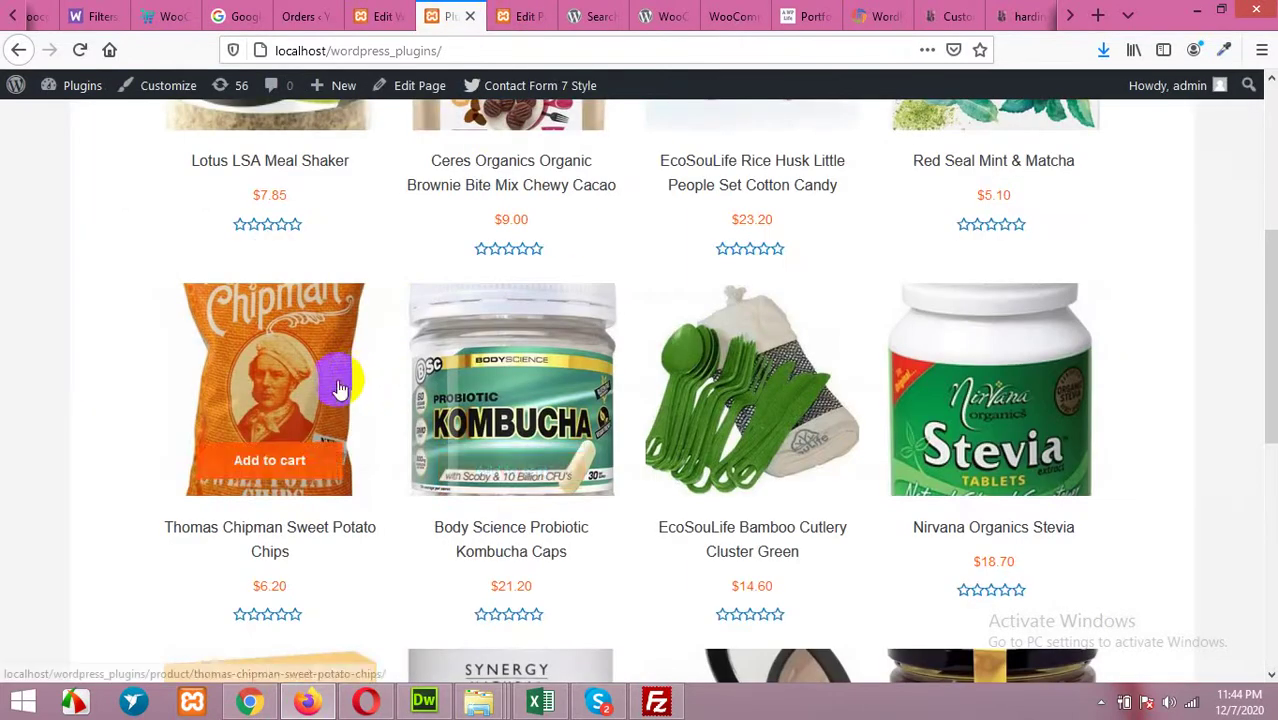
{"action": "scroll", "coordinate": [200, 330], "scroll_direction": "up", "scroll_amount": 3}
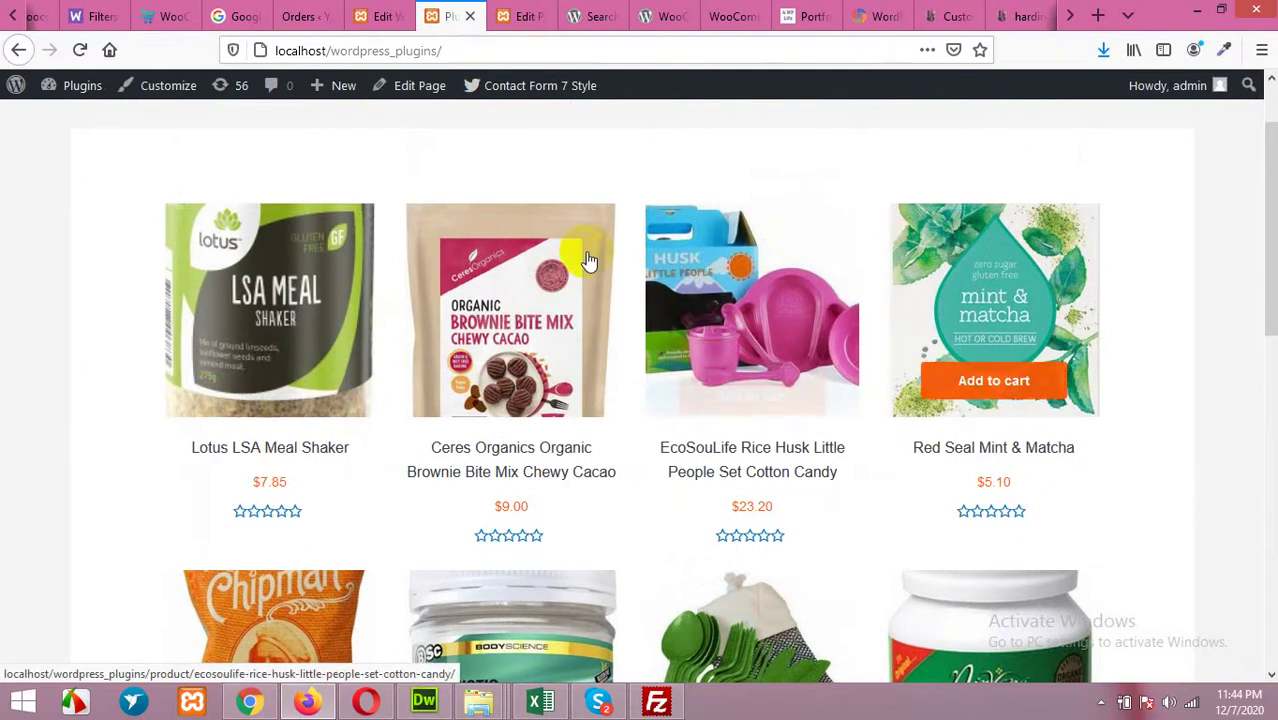
{"action": "left_click", "coordinate": [378, 16]}
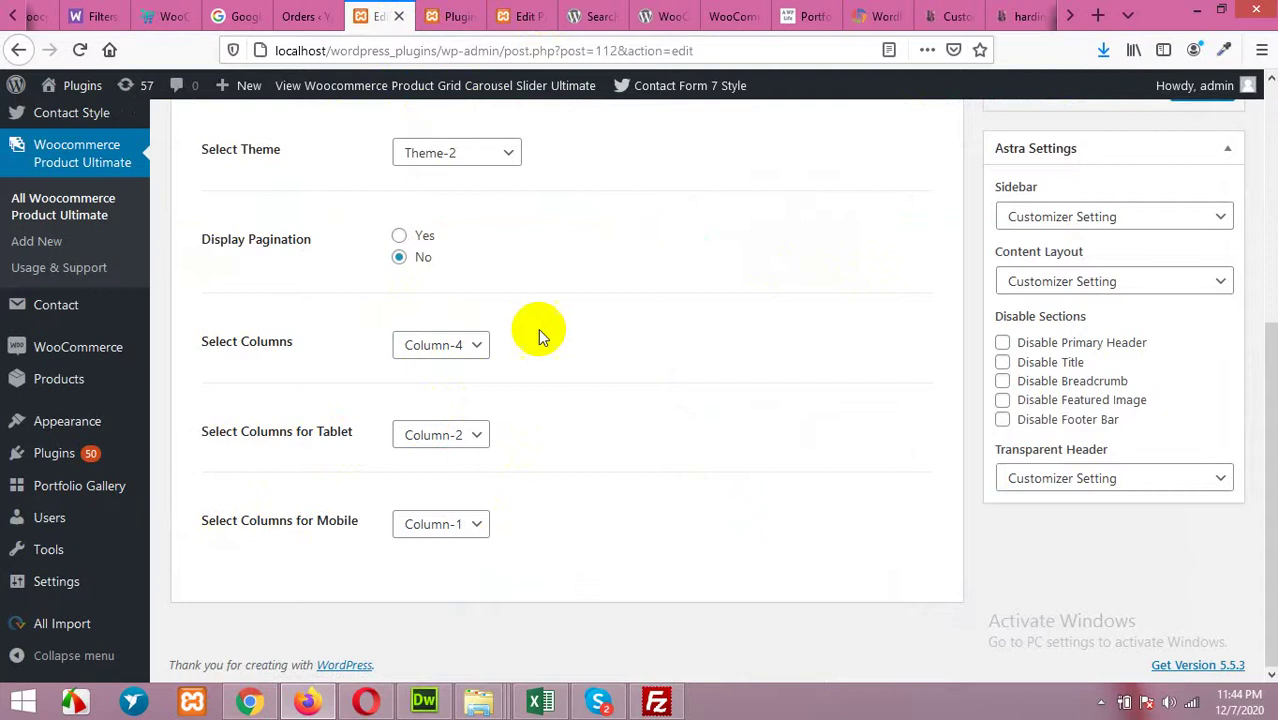
{"action": "scroll", "coordinate": [585, 458], "scroll_direction": "up", "scroll_amount": 2}
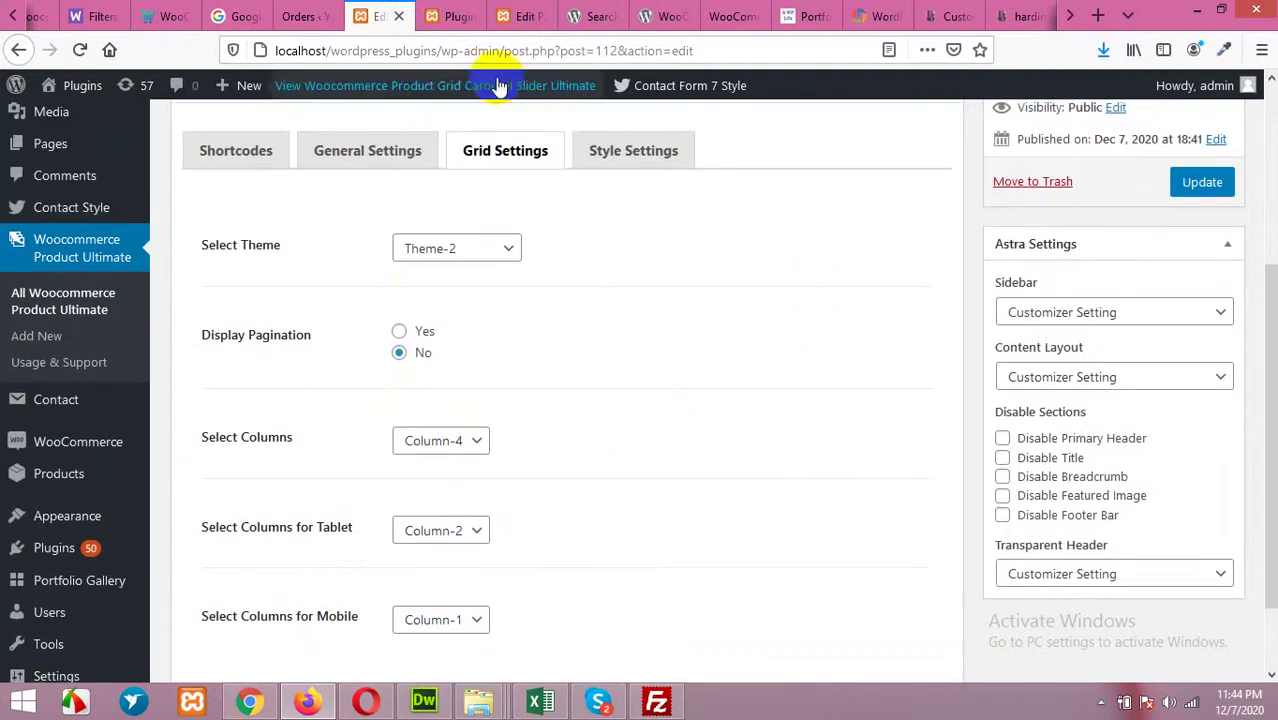
{"action": "left_click", "coordinate": [460, 18]}
{"action": "left_click", "coordinate": [80, 49]}
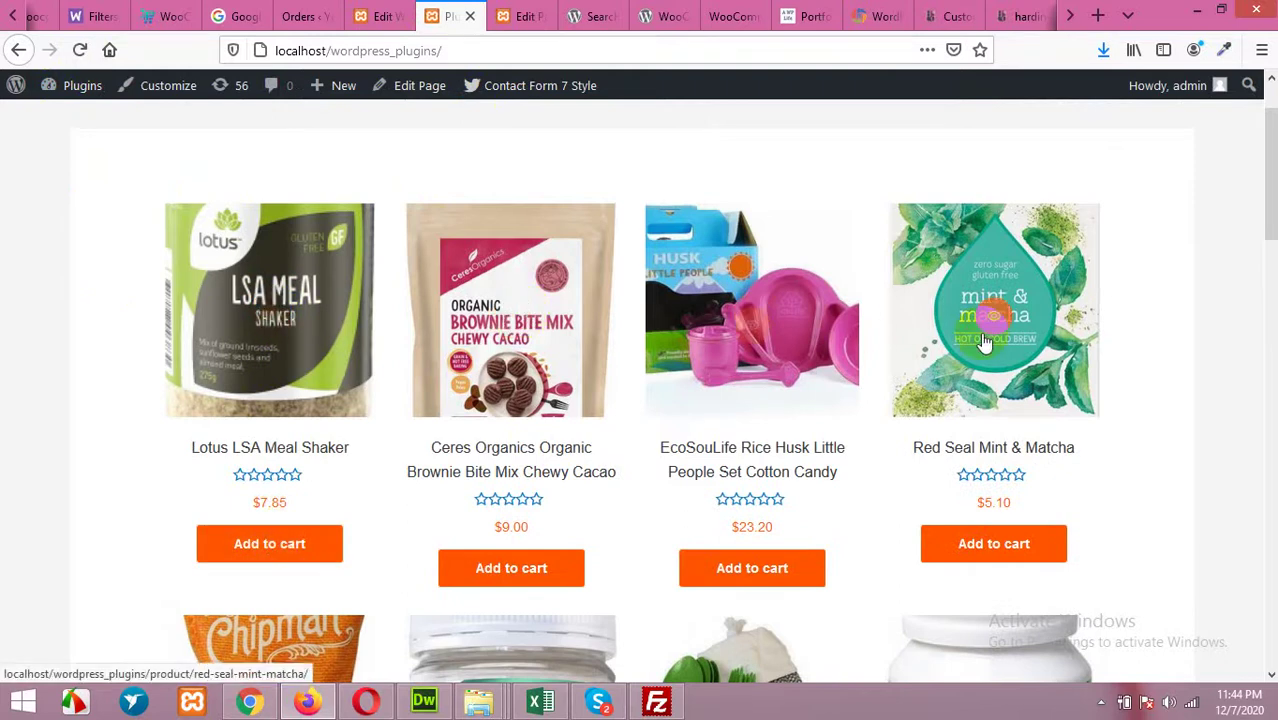
{"action": "scroll", "coordinate": [986, 502], "scroll_direction": "down", "scroll_amount": 3}
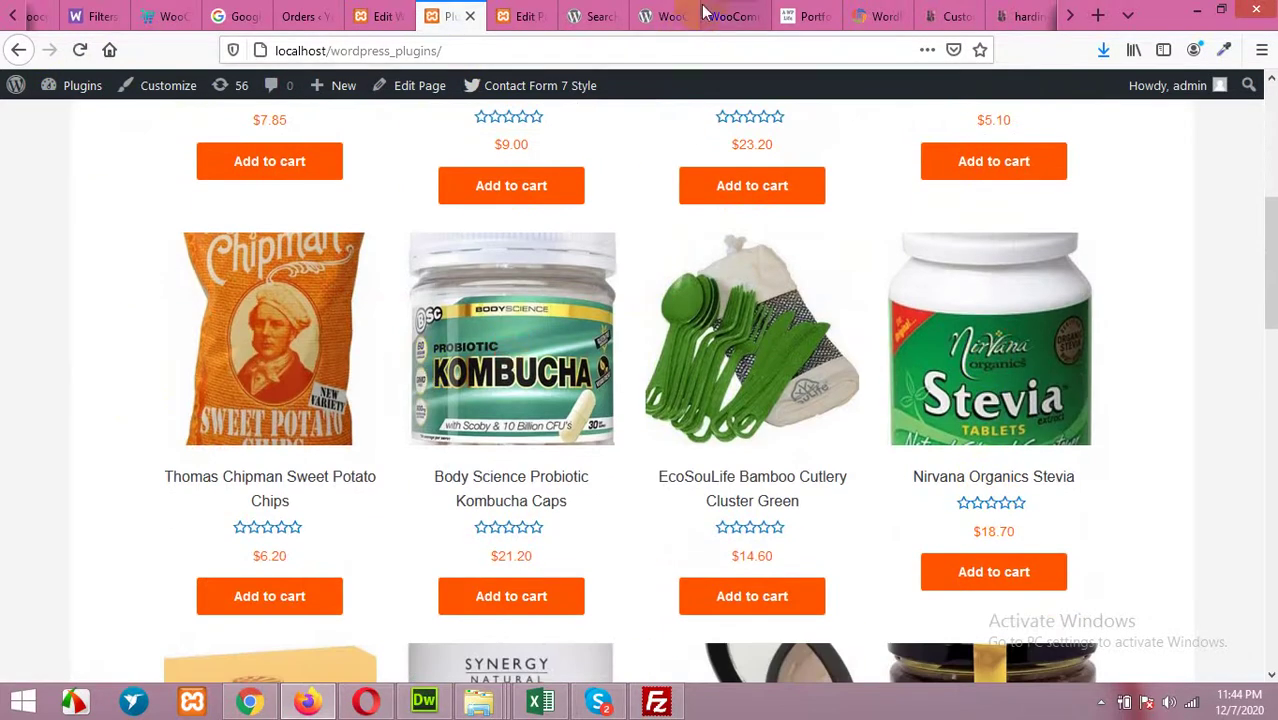
- Compare Grid Theme #3 on the plugin's demo page with the product grid on the live homepage
{"action": "left_click", "coordinate": [666, 16]}
{"action": "left_click", "coordinate": [733, 18]}
{"action": "scroll", "coordinate": [467, 379], "scroll_direction": "down", "scroll_amount": 8}
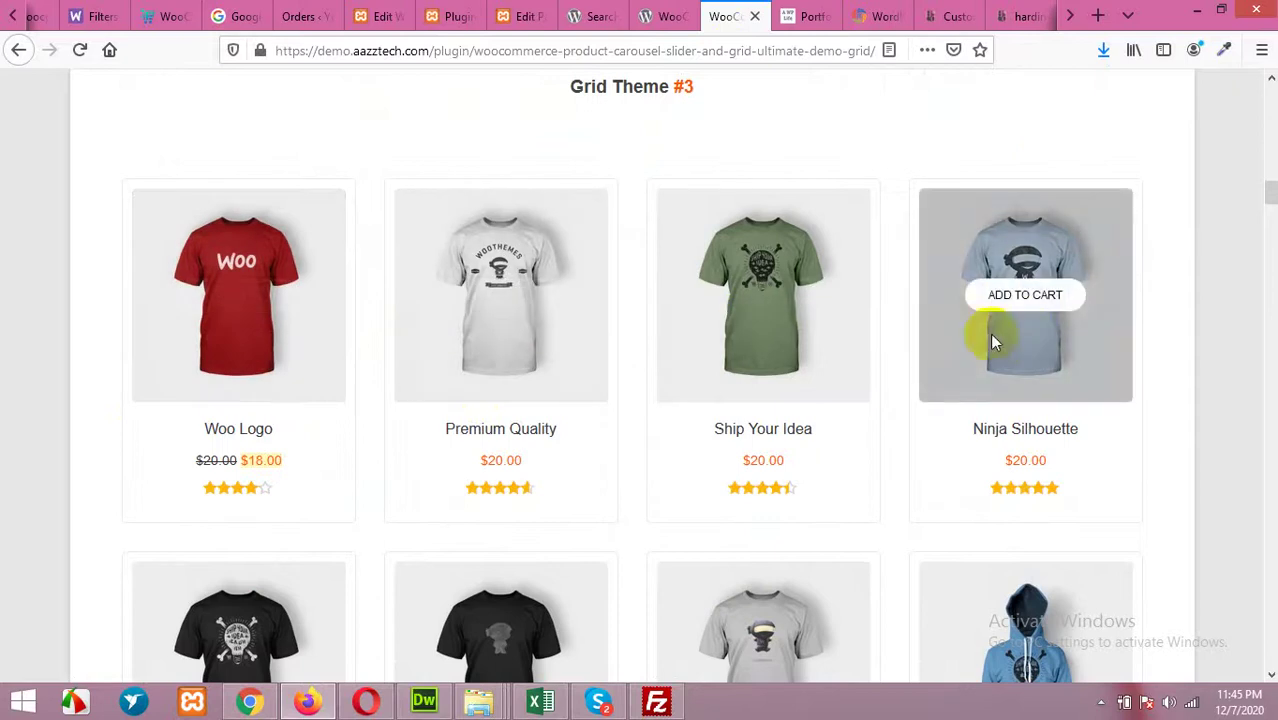
{"action": "scroll", "coordinate": [505, 360], "scroll_direction": "up", "scroll_amount": 2}
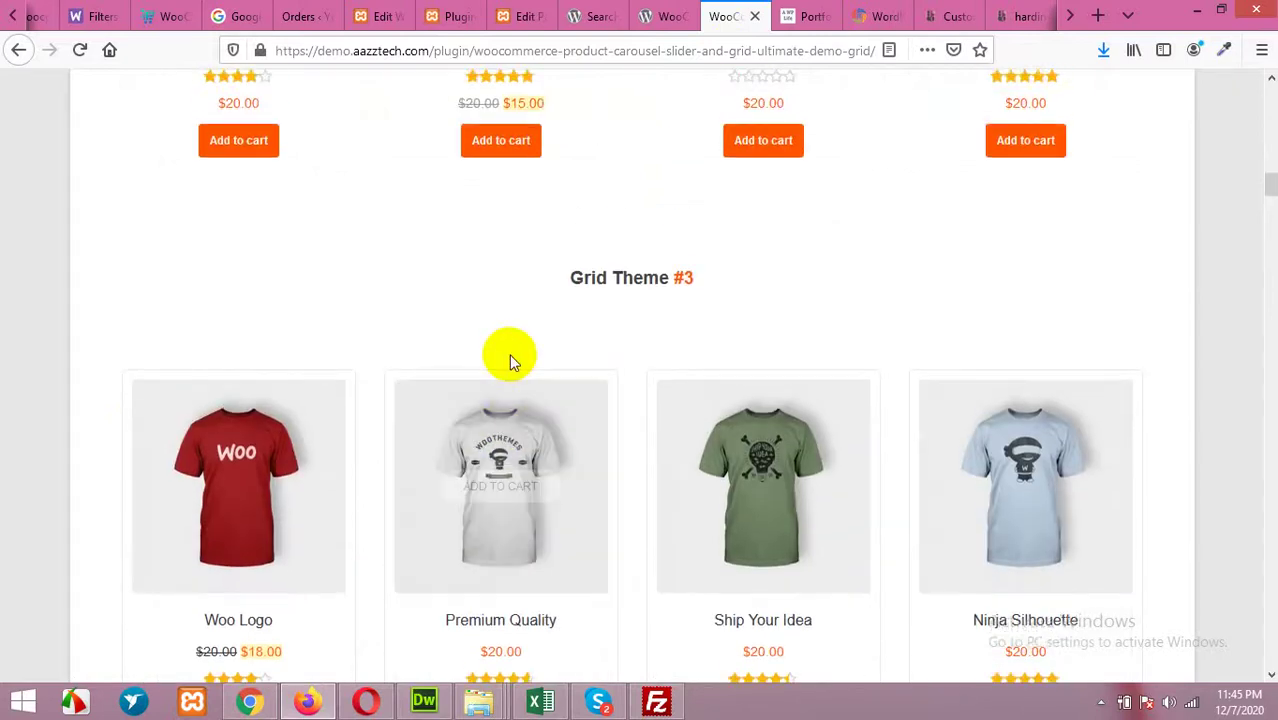
{"action": "left_click", "coordinate": [520, 16]}
{"action": "left_click", "coordinate": [452, 16]}
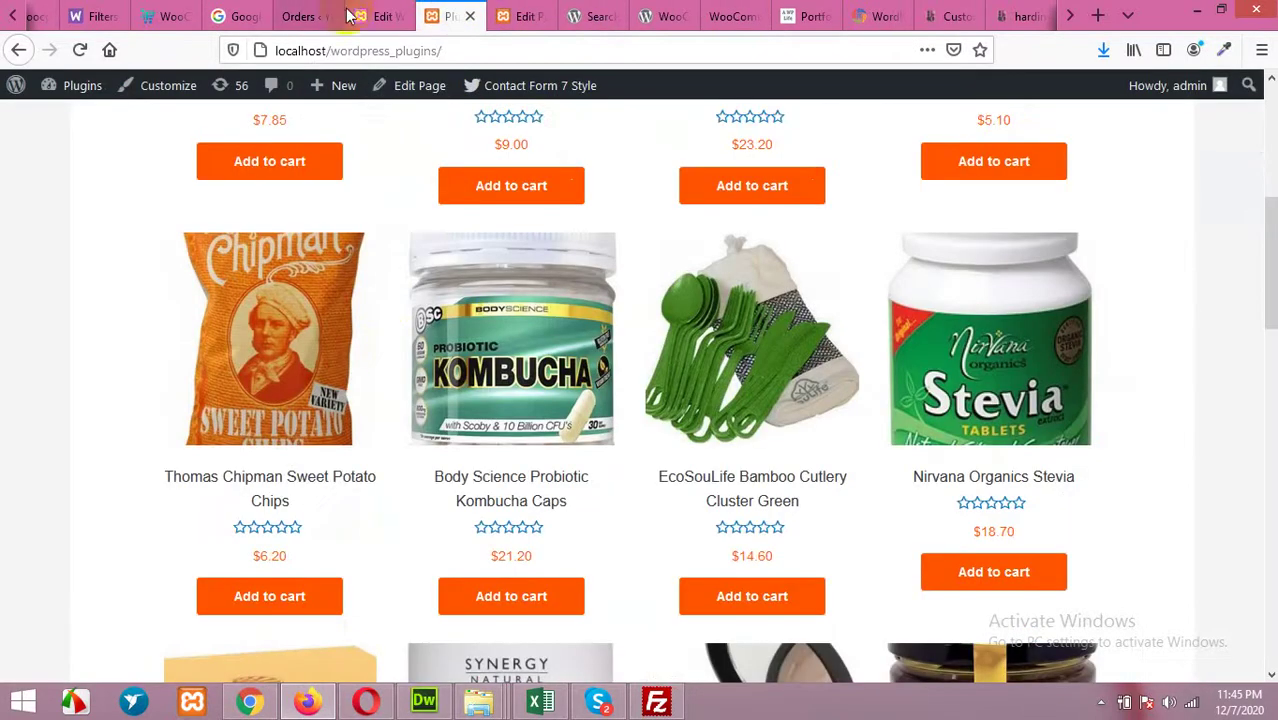
- Review the free and Pro theme choices in the grid settings of the Homepage Grid 1 entry
{"action": "left_click", "coordinate": [377, 16]}
{"action": "scroll", "coordinate": [461, 404], "scroll_direction": "down", "scroll_amount": 2}
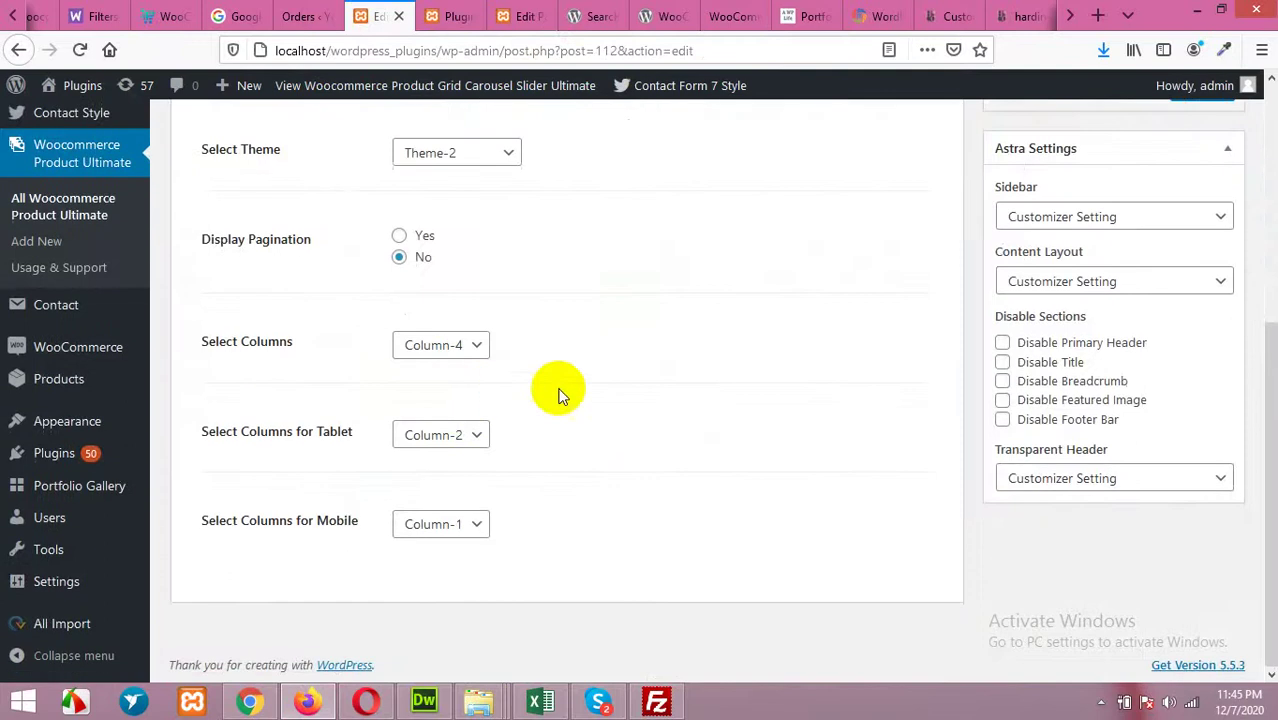
{"action": "left_click", "coordinate": [504, 162]}
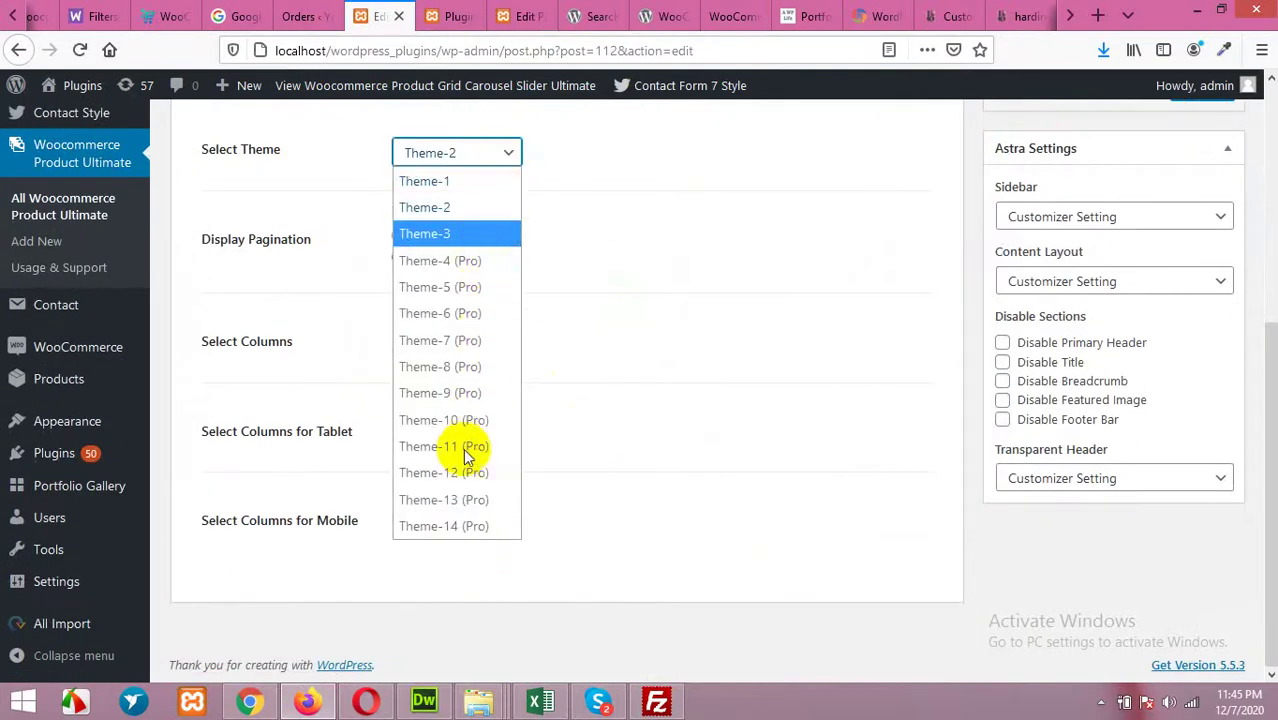
{"action": "left_click", "coordinate": [678, 190]}
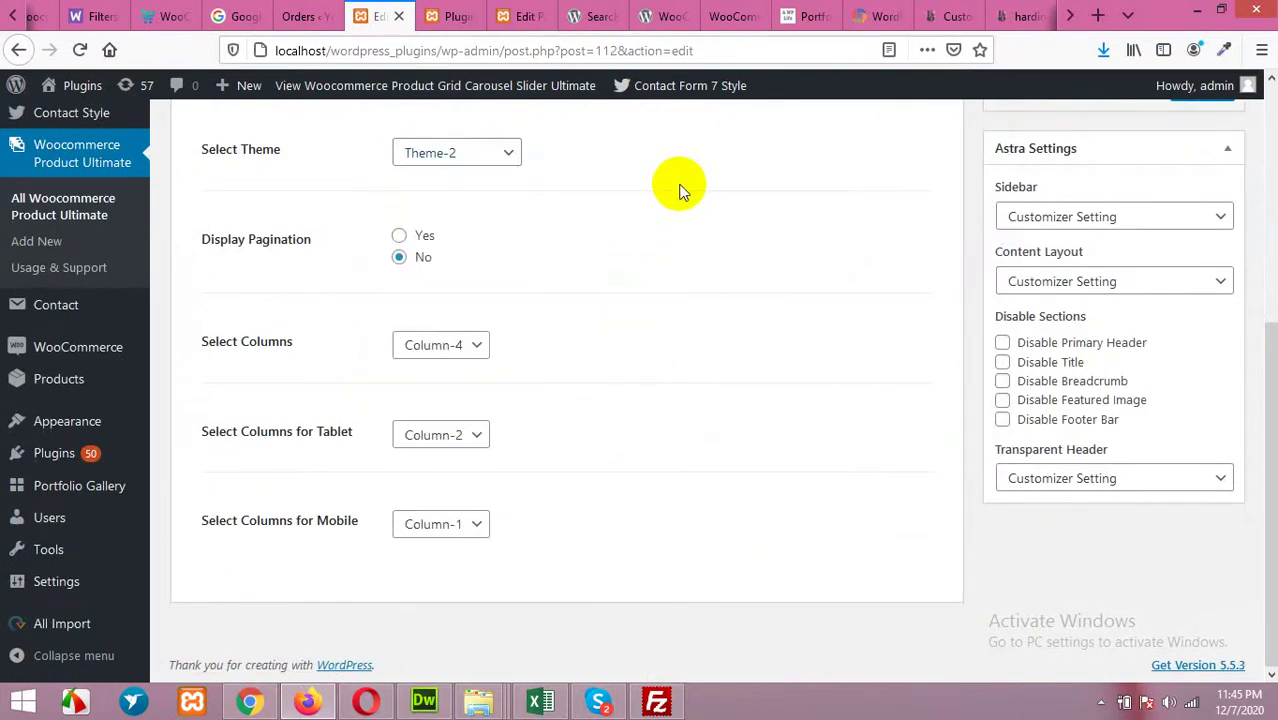
{"action": "scroll", "coordinate": [792, 387], "scroll_direction": "up", "scroll_amount": 6}
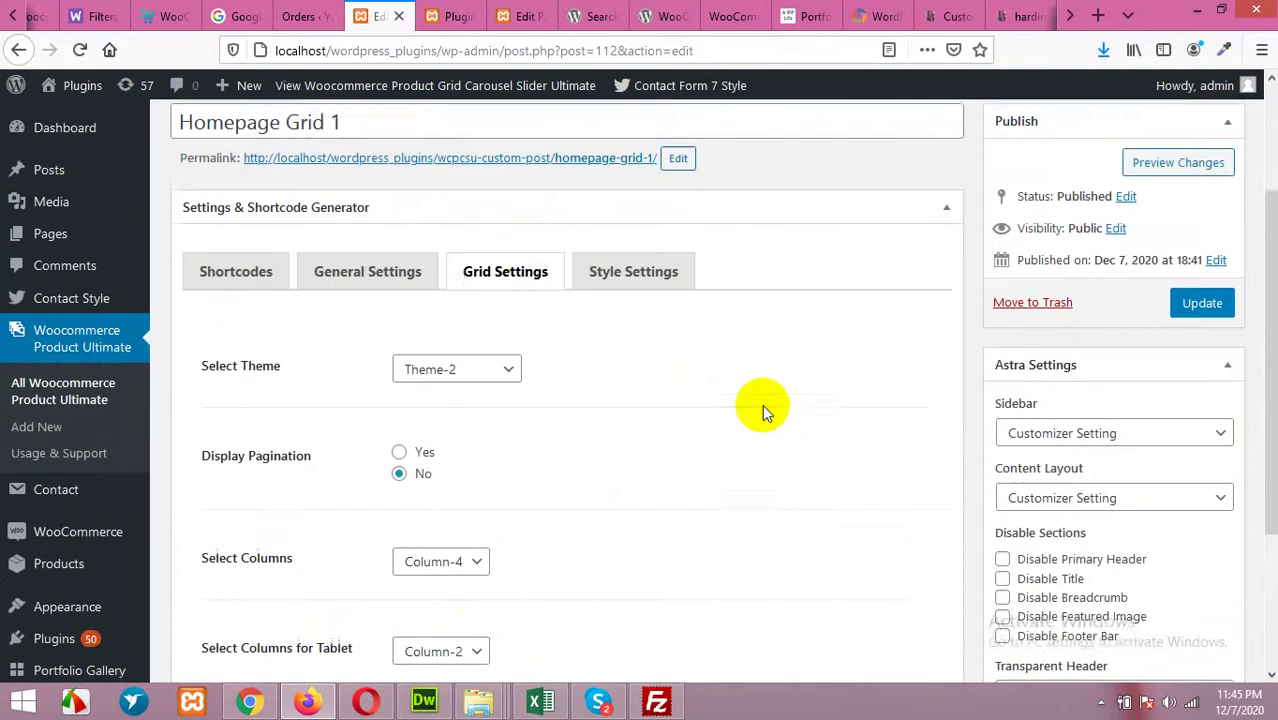